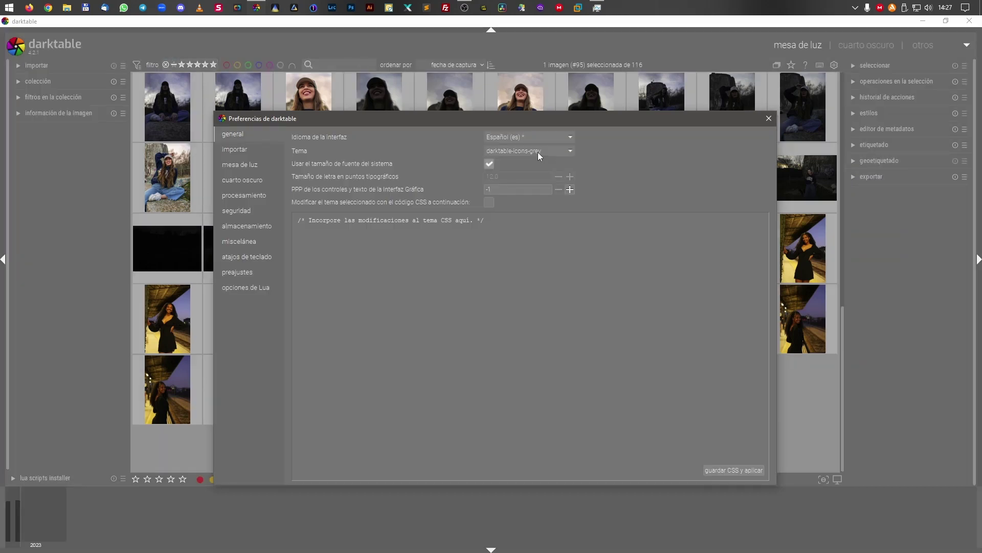
# - Set the interface theme to darktable in the general preferences
pyautogui.click(538, 152)
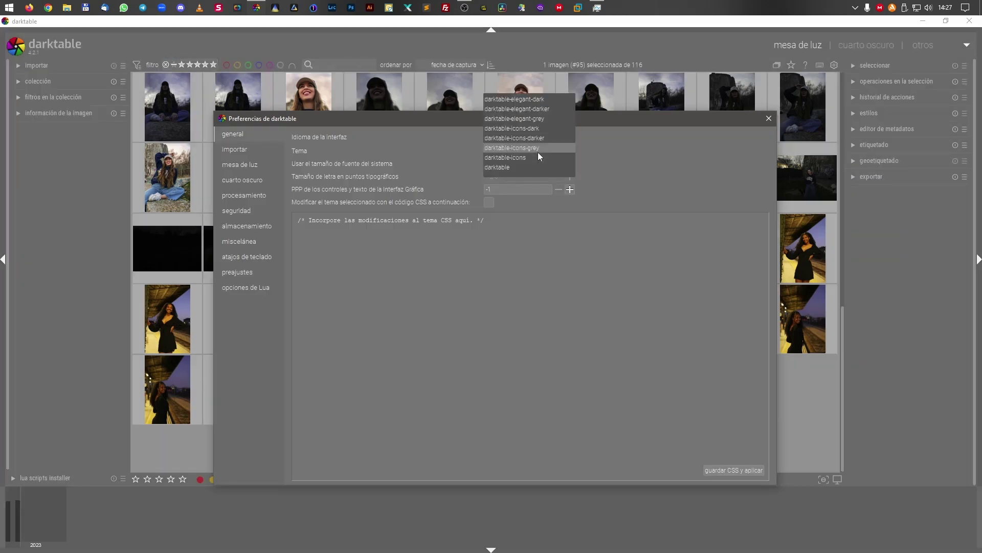
pyautogui.click(508, 167)
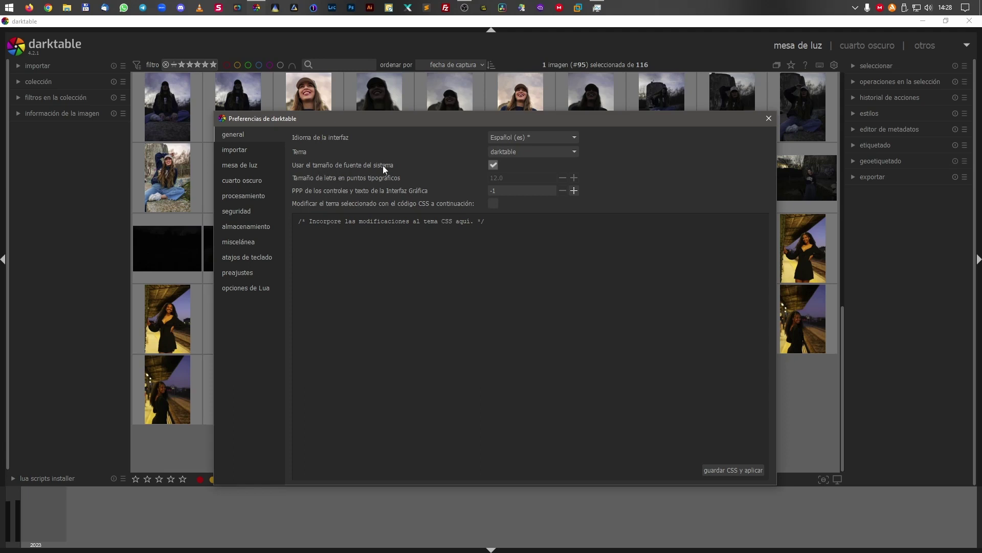
# - Try a custom font size of 12.4 points in place of the system font size, and restore the system font size
pyautogui.click(494, 166)
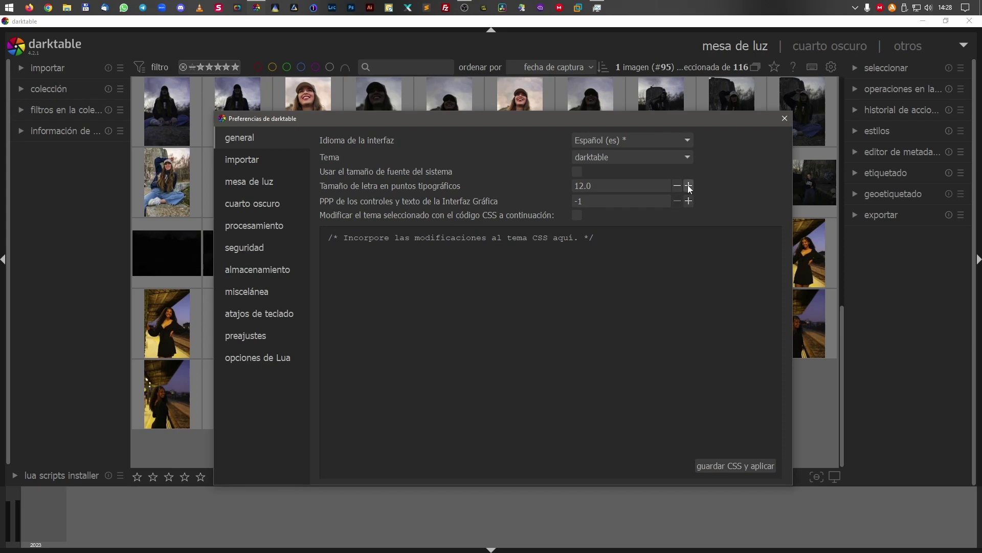
pyautogui.click(689, 185)
pyautogui.click(688, 185)
pyautogui.click(689, 185)
pyautogui.click(688, 185)
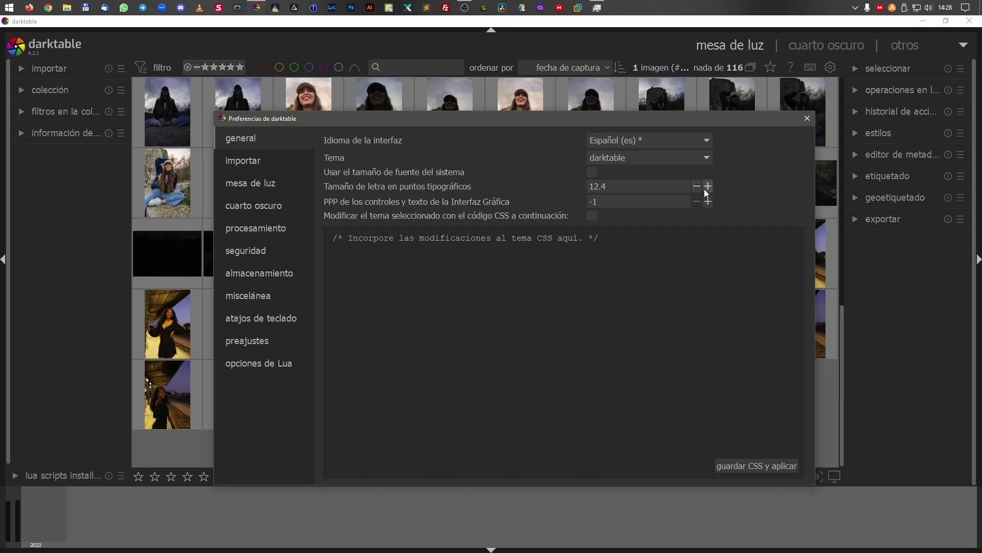
pyautogui.click(591, 172)
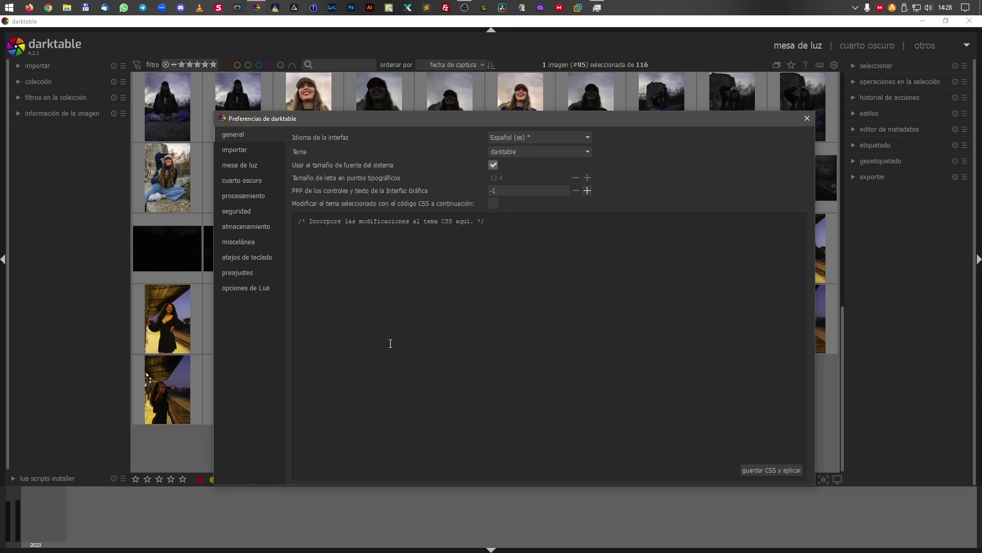
# - Review the session directory and file naming patterns in the import preferences
pyautogui.click(263, 149)
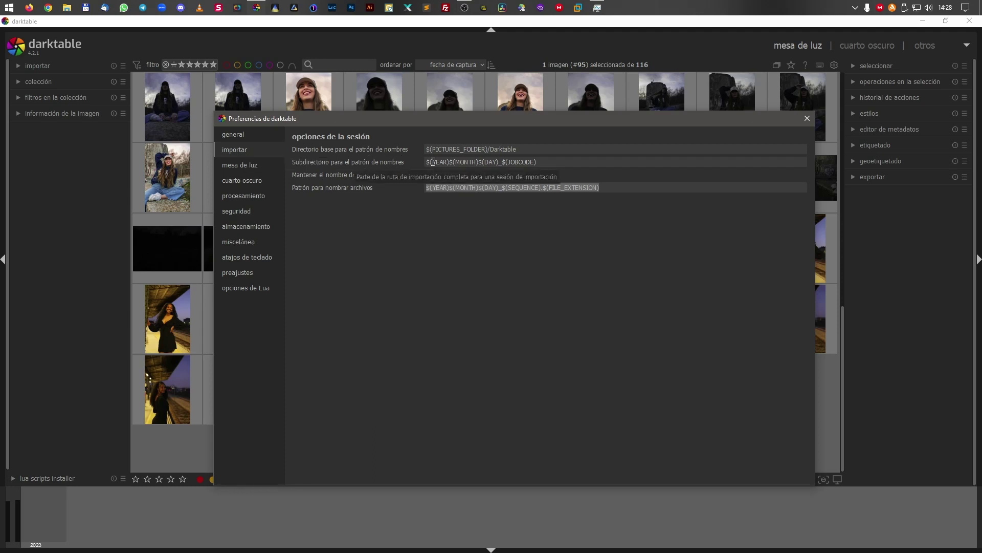
pyautogui.click(551, 149)
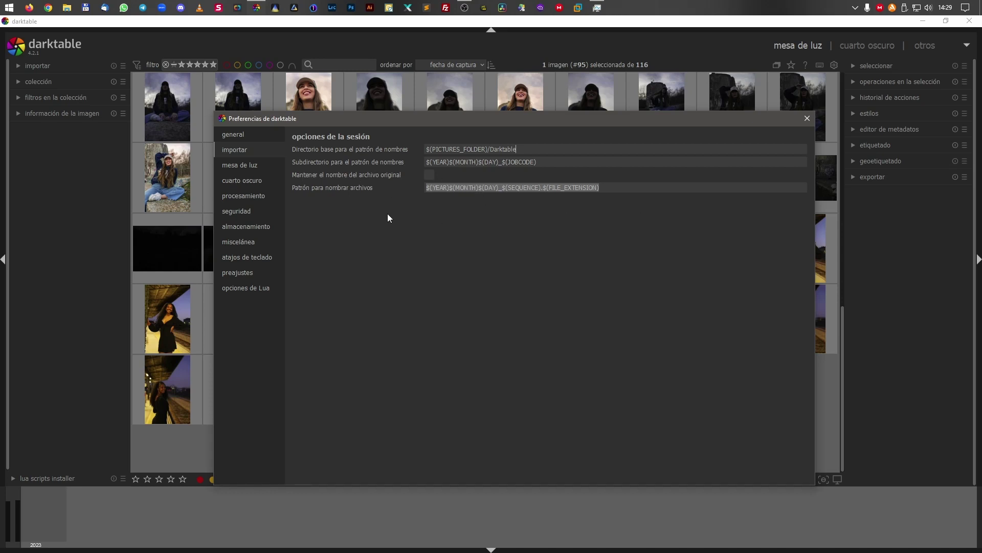
# - In the lighttable preferences, enable expanding only one module at a time and scrolling utility modules to the top when expanded
pyautogui.click(251, 166)
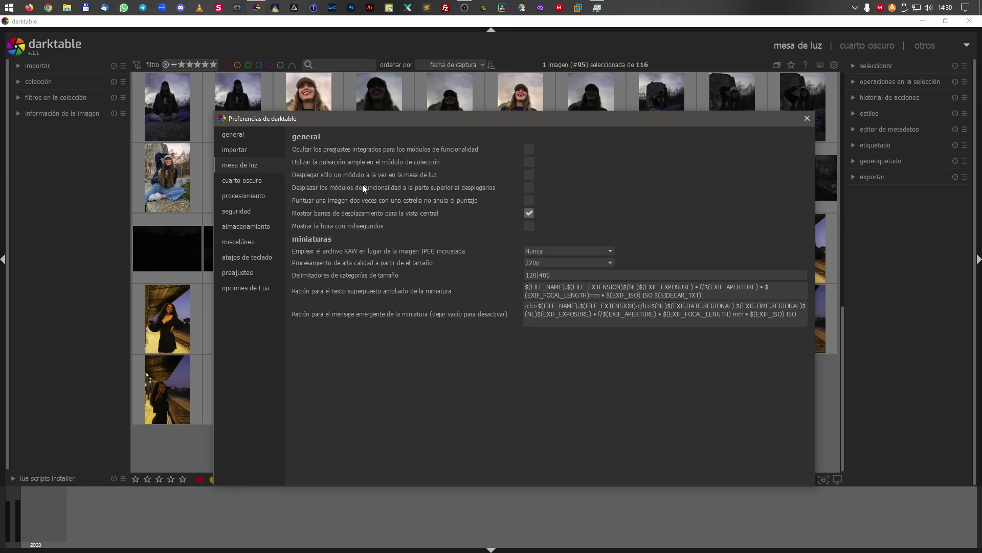
pyautogui.click(530, 174)
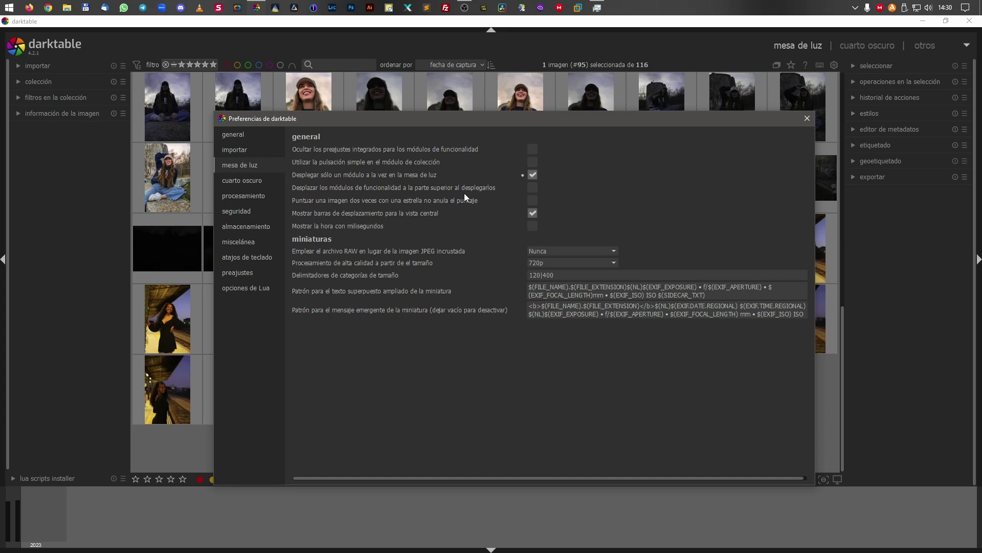
pyautogui.click(532, 187)
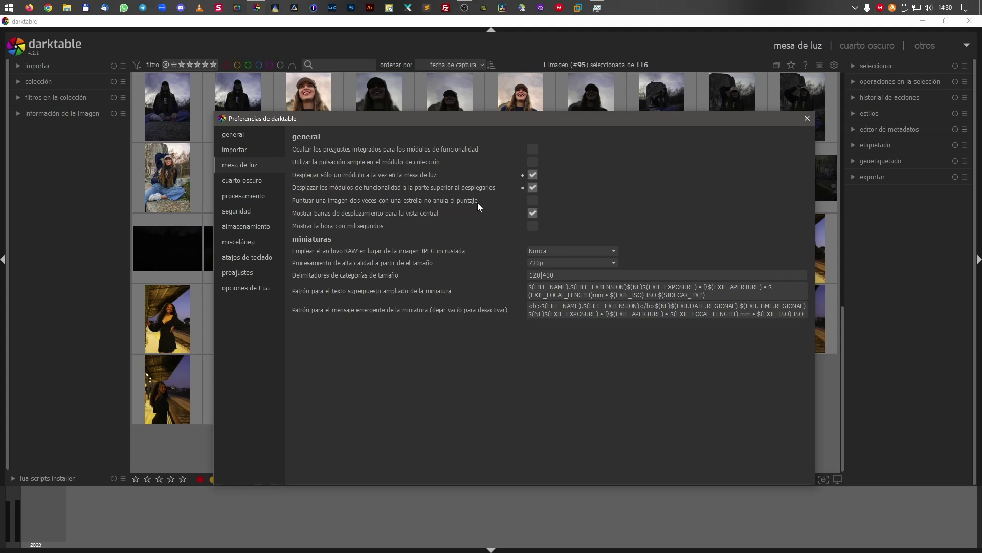
pyautogui.click(532, 210)
# - Try the Reducido threshold for using the RAW file instead of the embedded JPEG, and restore it to Nunca
pyautogui.click(543, 249)
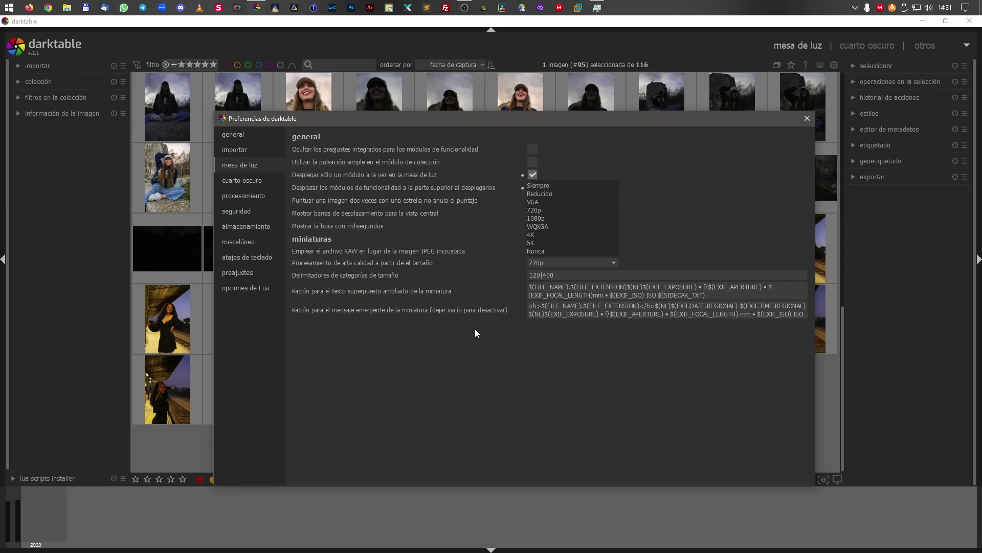
pyautogui.click(552, 194)
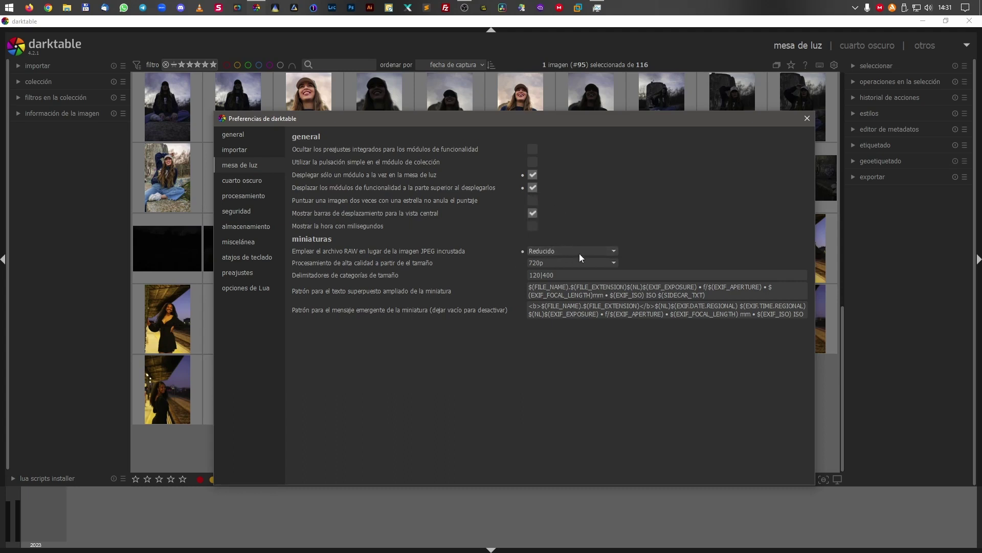
pyautogui.click(565, 250)
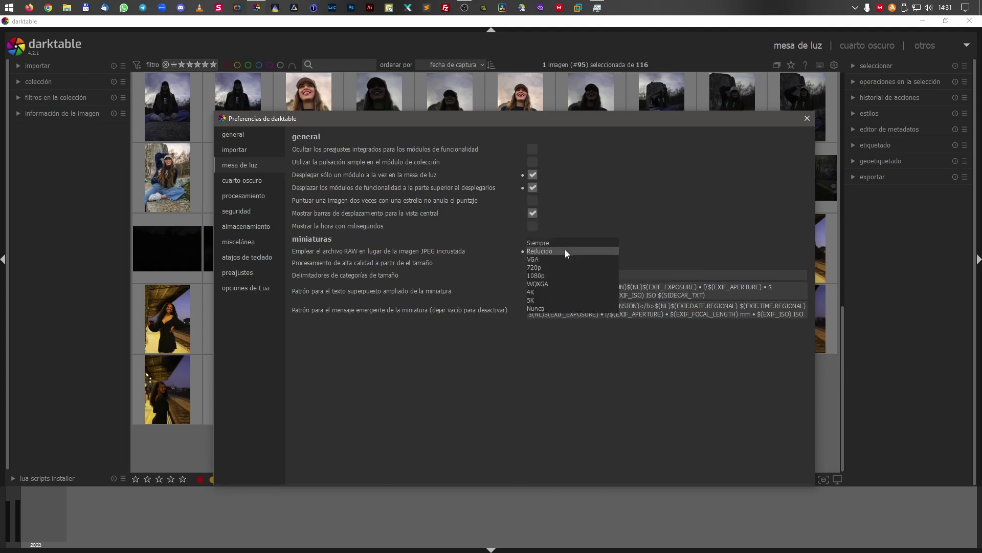
pyautogui.click(546, 307)
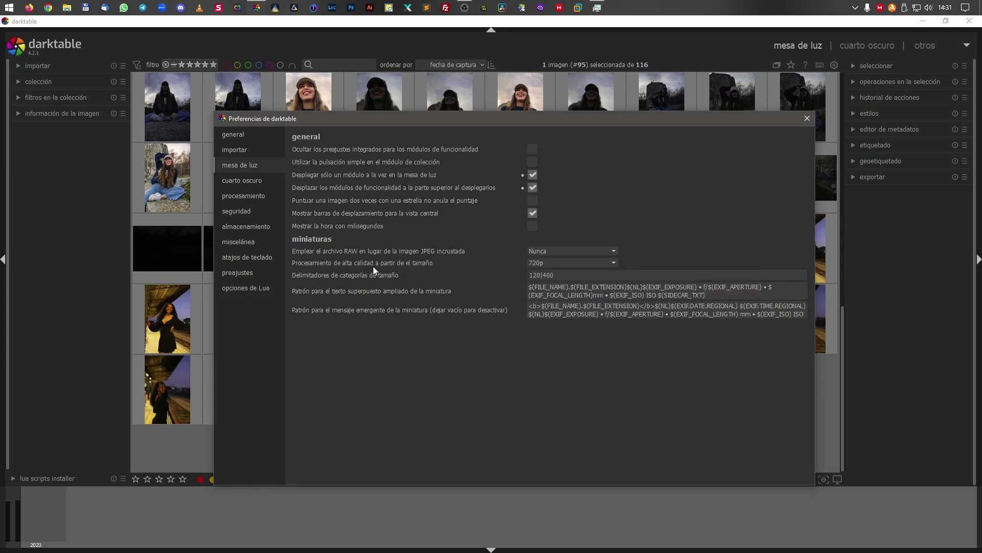
# - View the size options for high-quality thumbnail processing without changing the setting
pyautogui.click(553, 262)
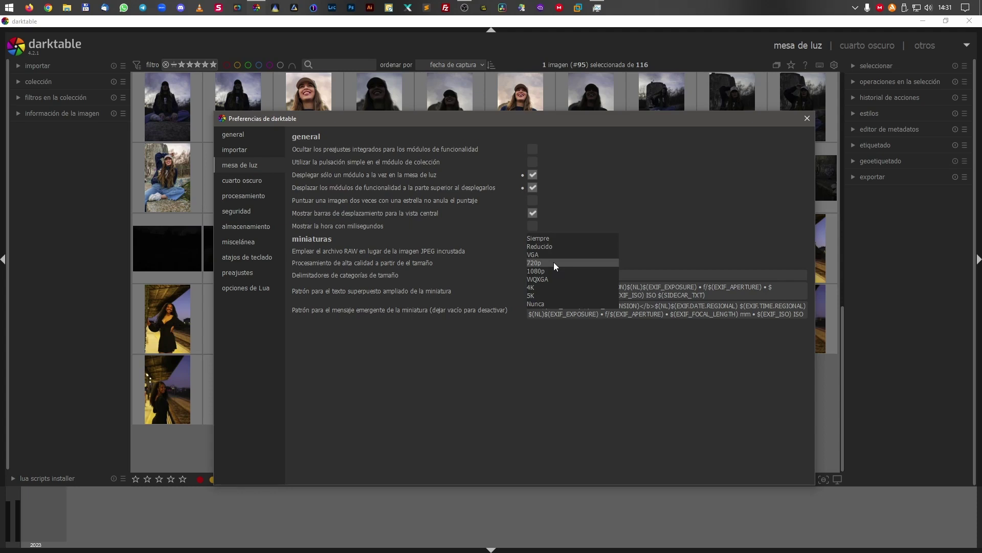
pyautogui.click(374, 346)
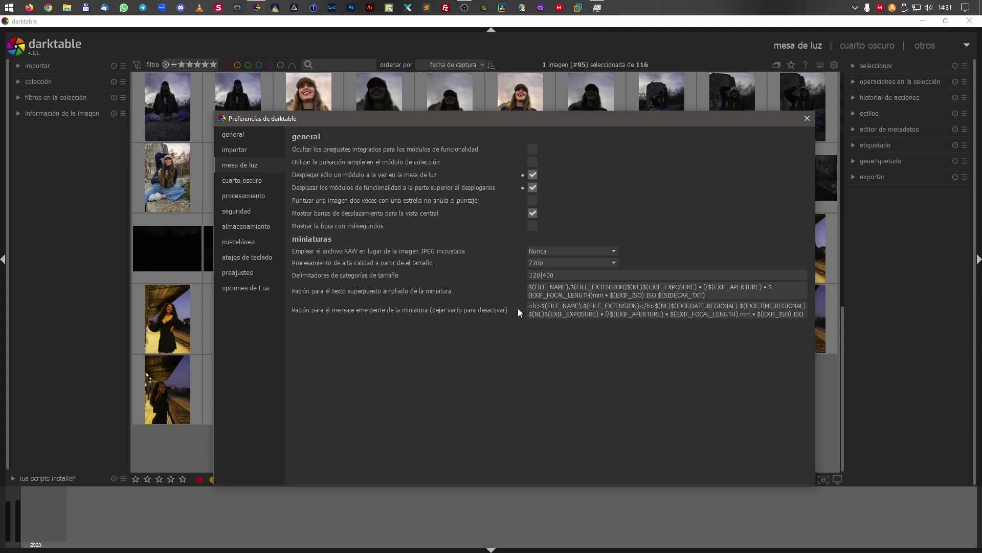
# - Examine the pen pressure control and brush stroke smoothing options in the darkroom preferences
pyautogui.click(254, 182)
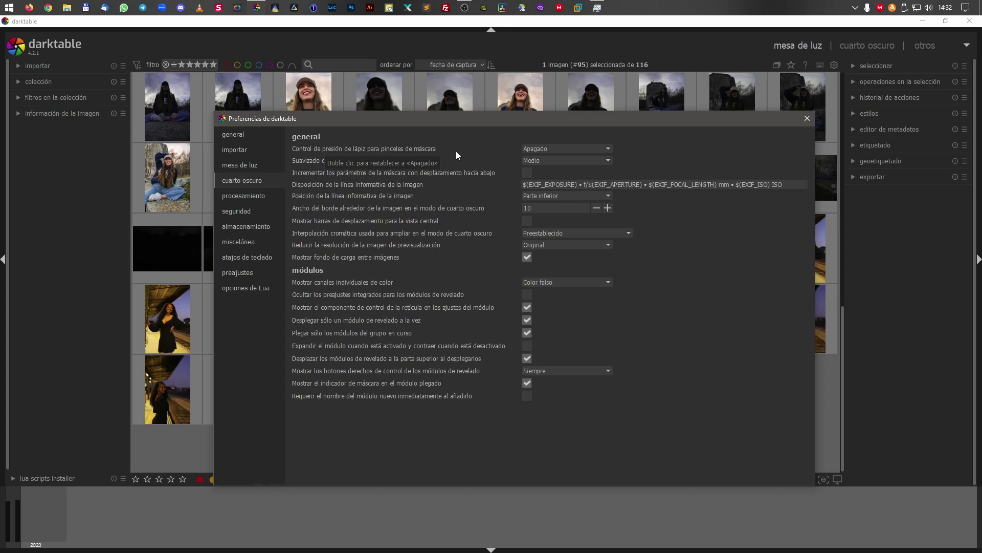
pyautogui.click(526, 148)
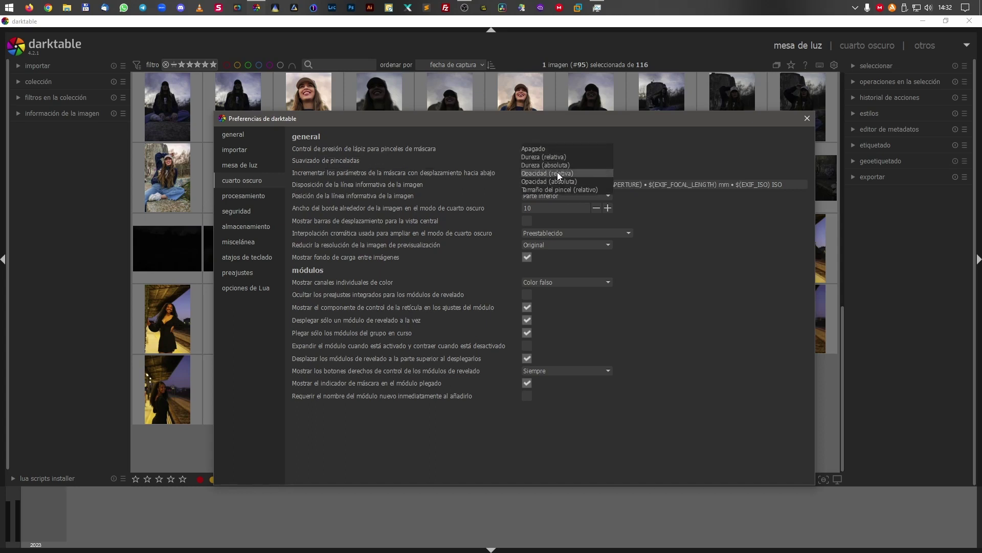
pyautogui.click(478, 142)
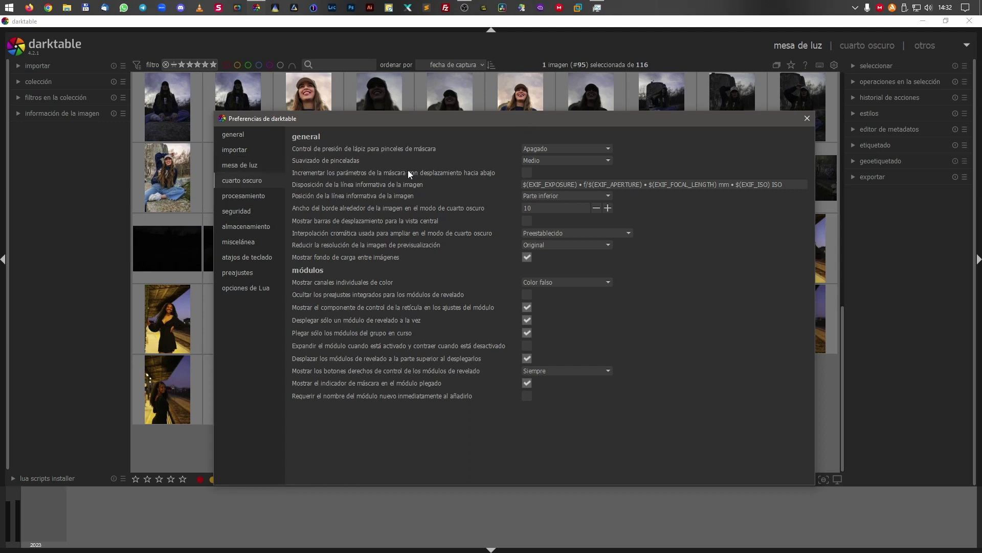
pyautogui.click(546, 161)
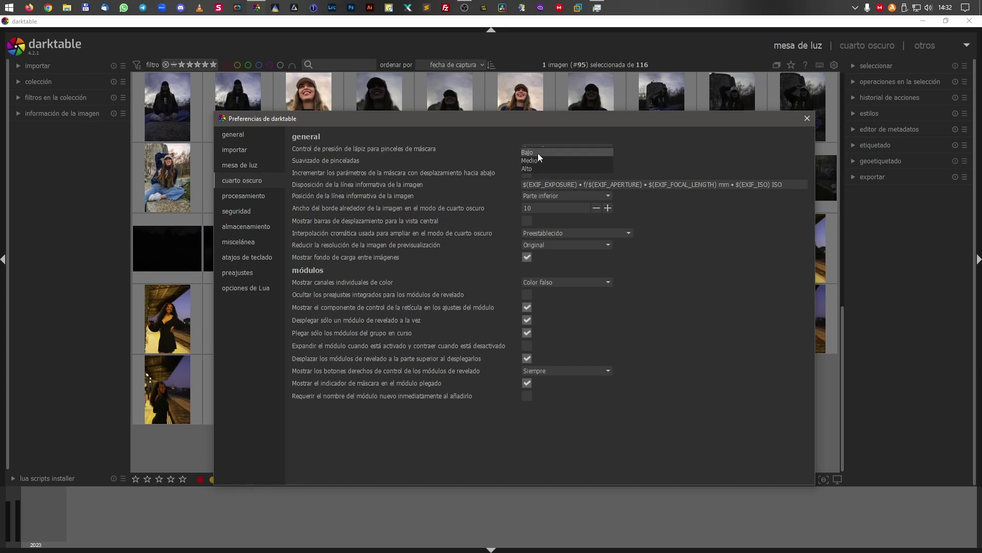
pyautogui.click(483, 157)
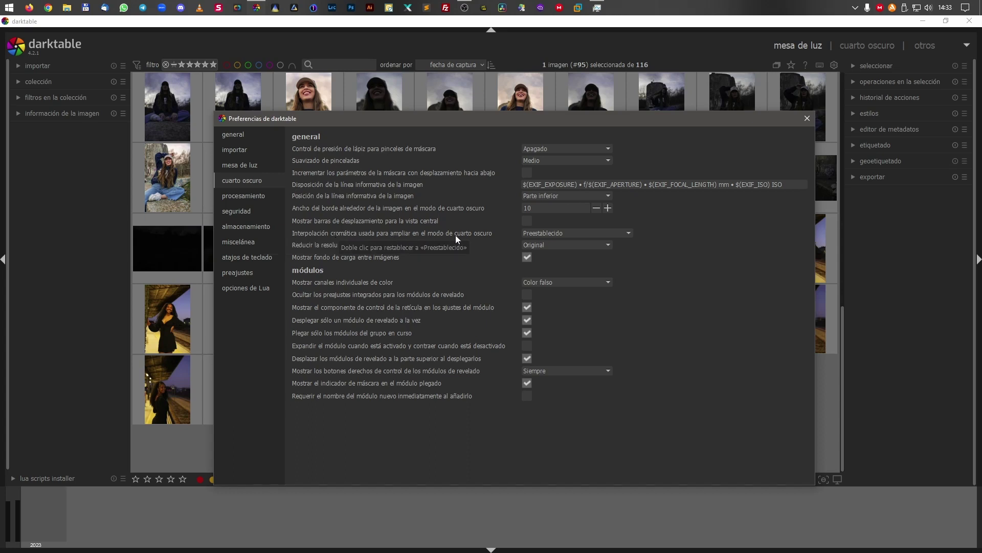
# - Examine the darkroom's zoom demosaicing interpolation choices and the preview image resolution reduction choices
pyautogui.click(563, 232)
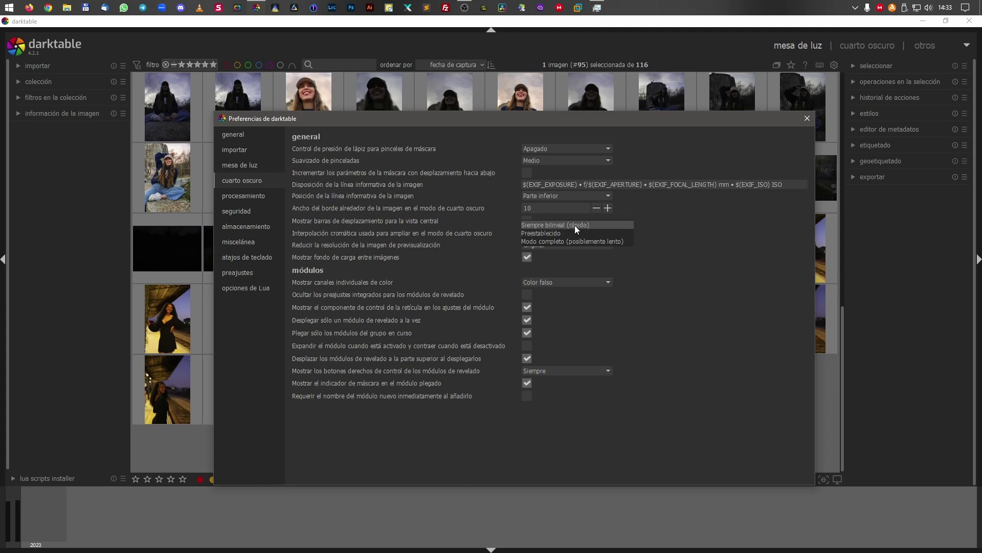
pyautogui.click(663, 235)
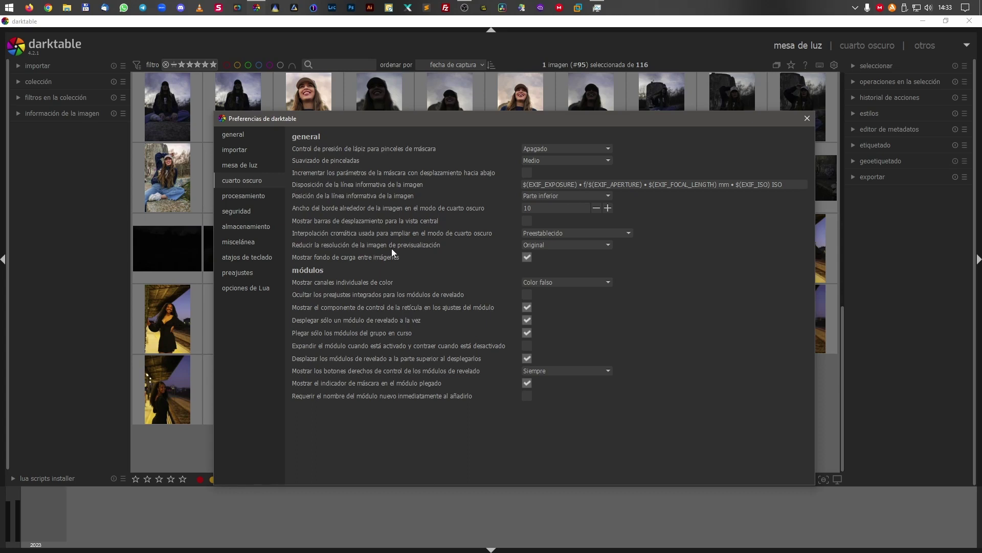
pyautogui.click(548, 247)
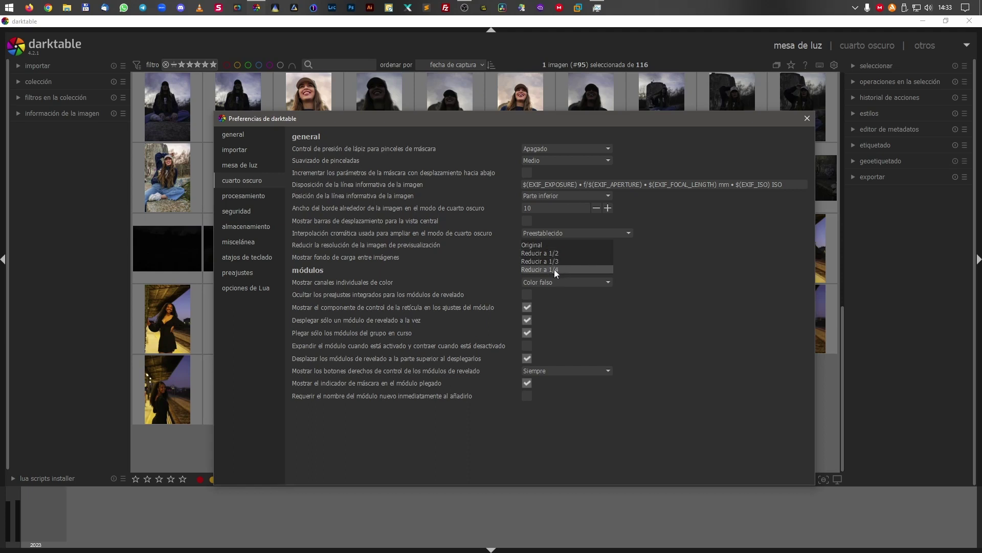
pyautogui.click(663, 256)
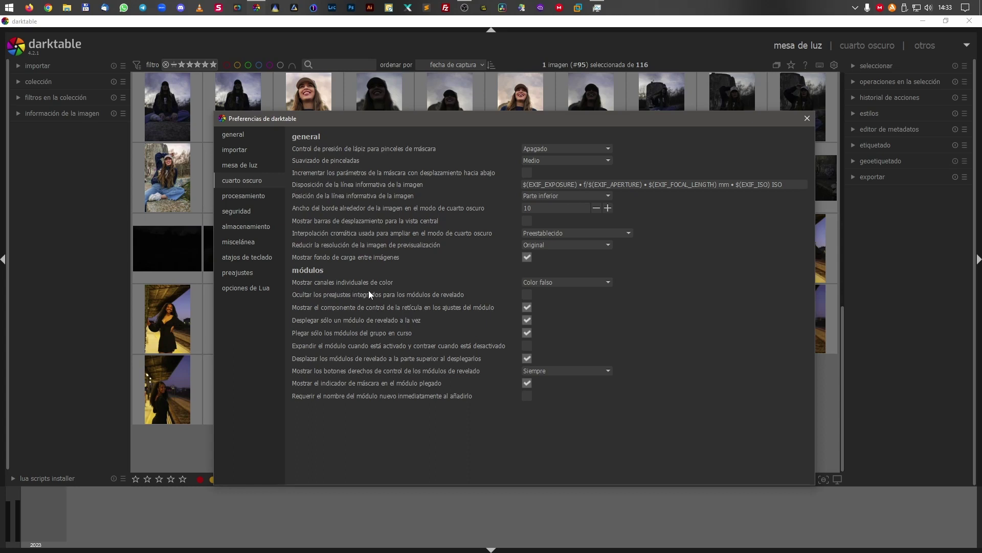
# - Examine the darkroom module options for individual color channel display and right-side module button visibility
pyautogui.click(557, 284)
pyautogui.click(544, 372)
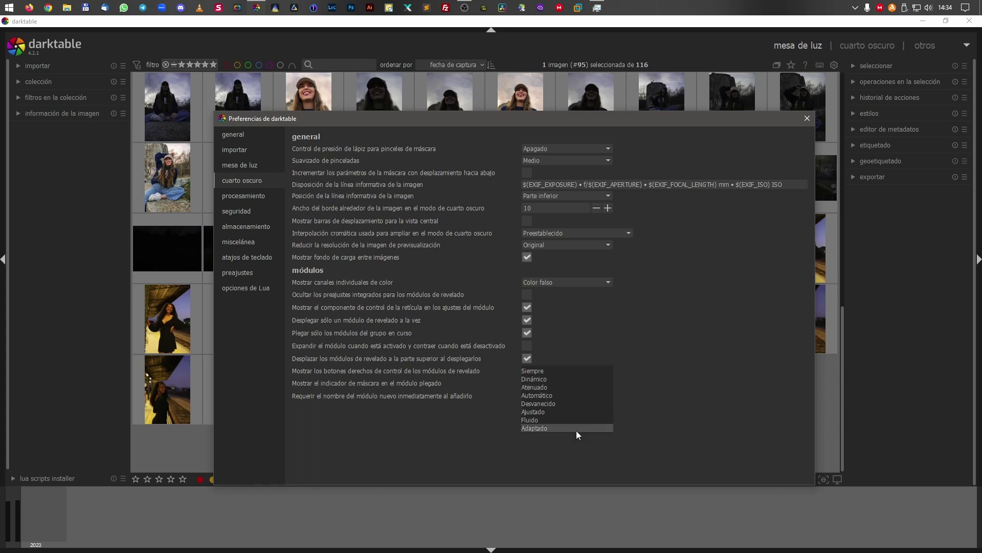
pyautogui.click(662, 396)
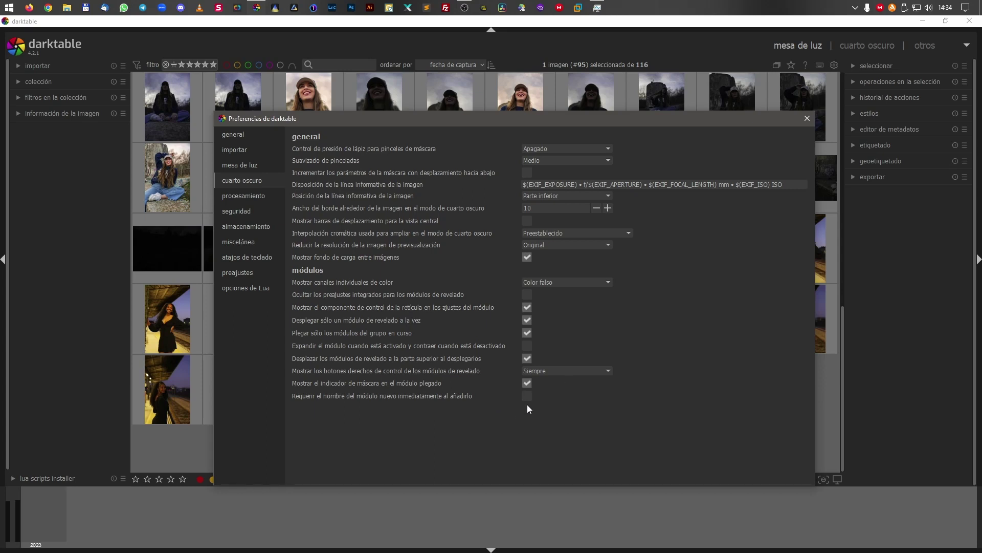
# - Examine the pixel interpolator choices for warping and the default workflow choices in the processing preferences
pyautogui.click(235, 196)
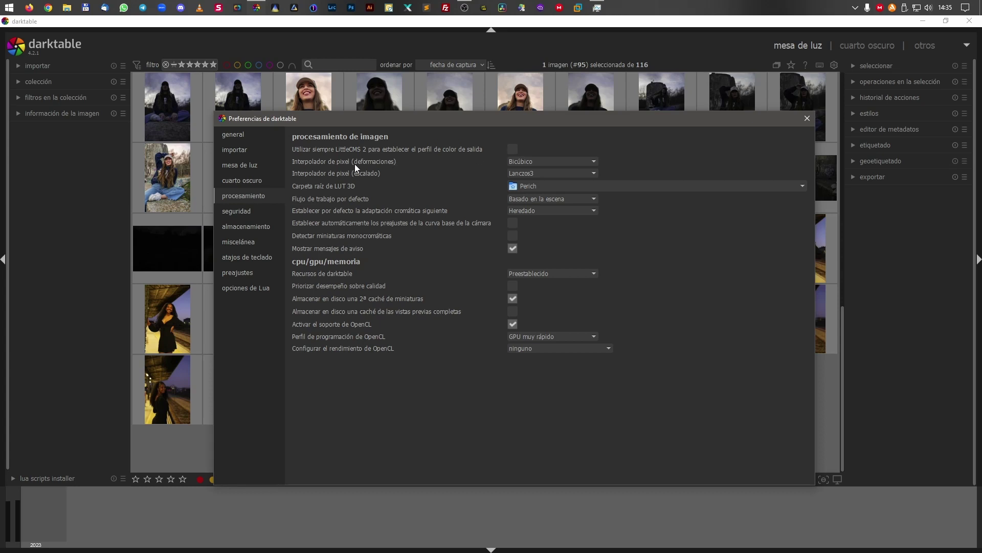
pyautogui.click(536, 161)
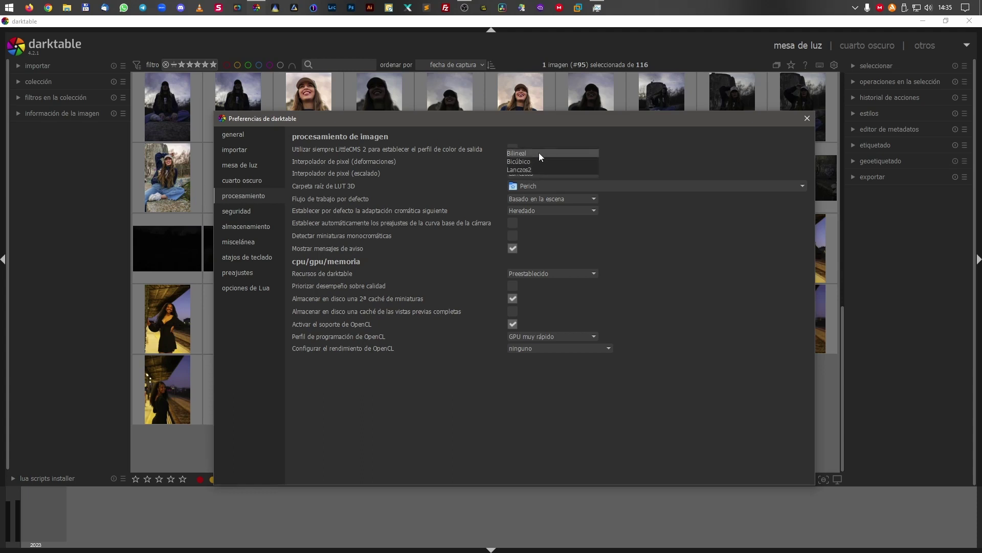
pyautogui.click(655, 155)
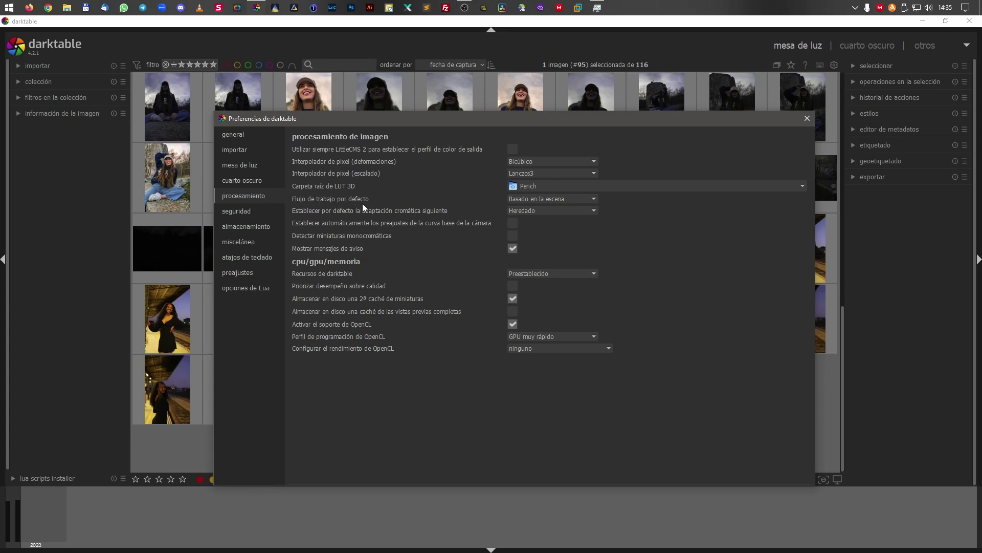
pyautogui.click(542, 200)
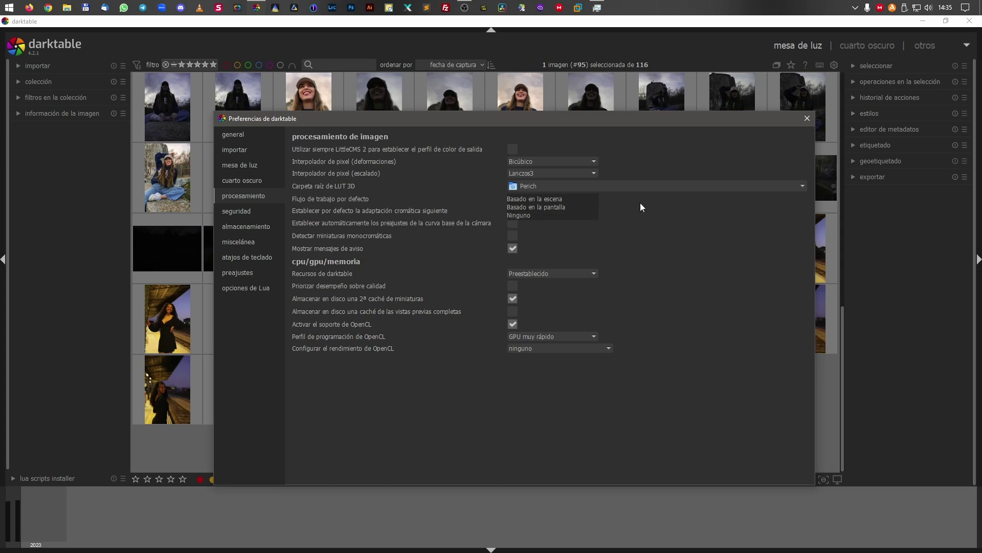
pyautogui.click(667, 211)
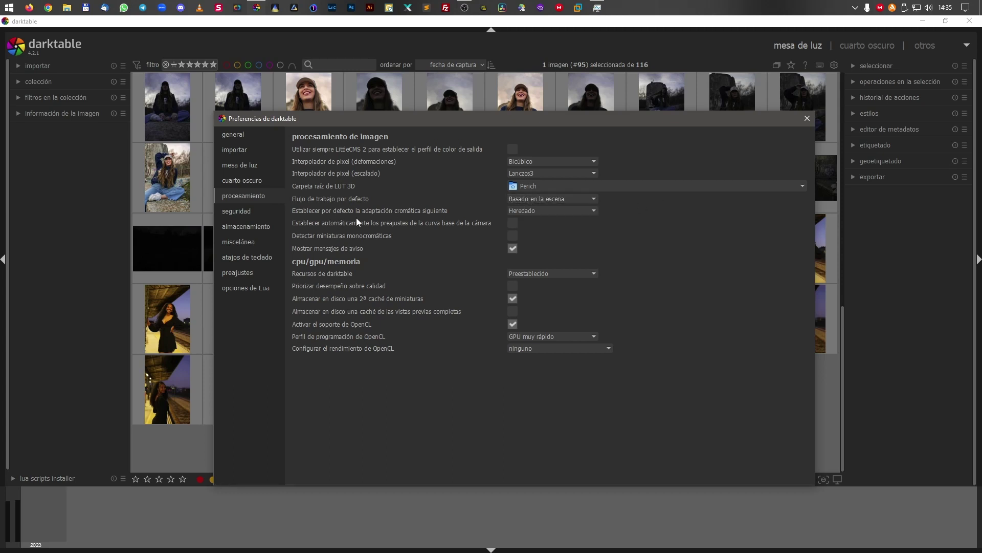
# - Check the default chromatic adaptation choices and enable automatic application of the camera's base curve presets
pyautogui.click(541, 213)
pyautogui.click(542, 211)
pyautogui.click(509, 225)
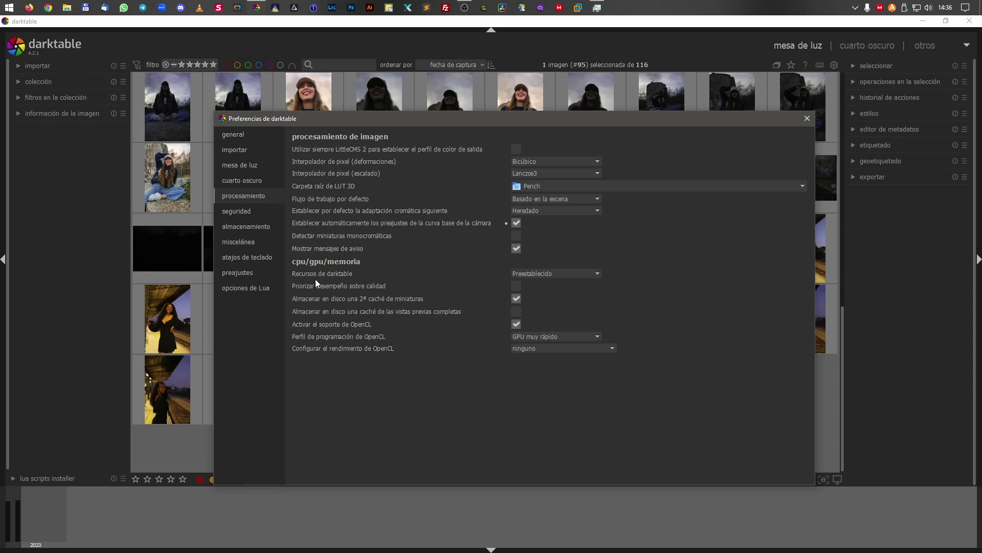
# - View the available darktable resource levels in the CPU/GPU/memory settings without changing the level
pyautogui.click(568, 276)
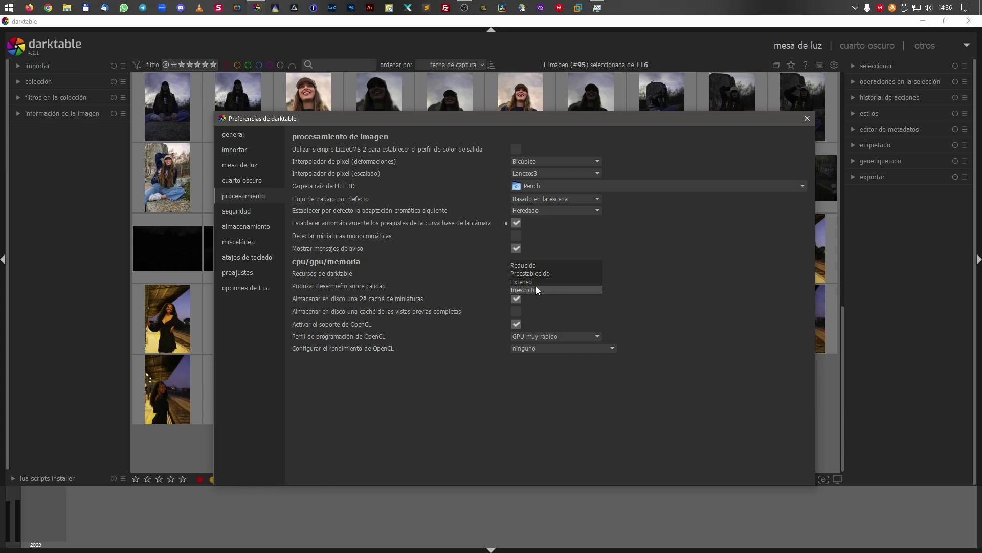
pyautogui.click(662, 290)
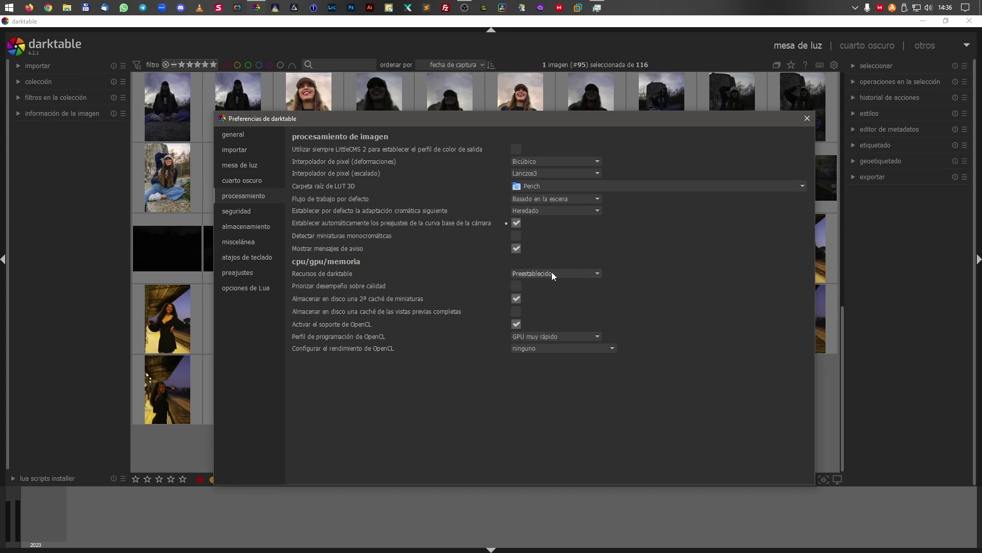
# - Check the darktable resource levels, keeping Preestablecido, and try the option that prioritizes performance over quality
pyautogui.click(535, 274)
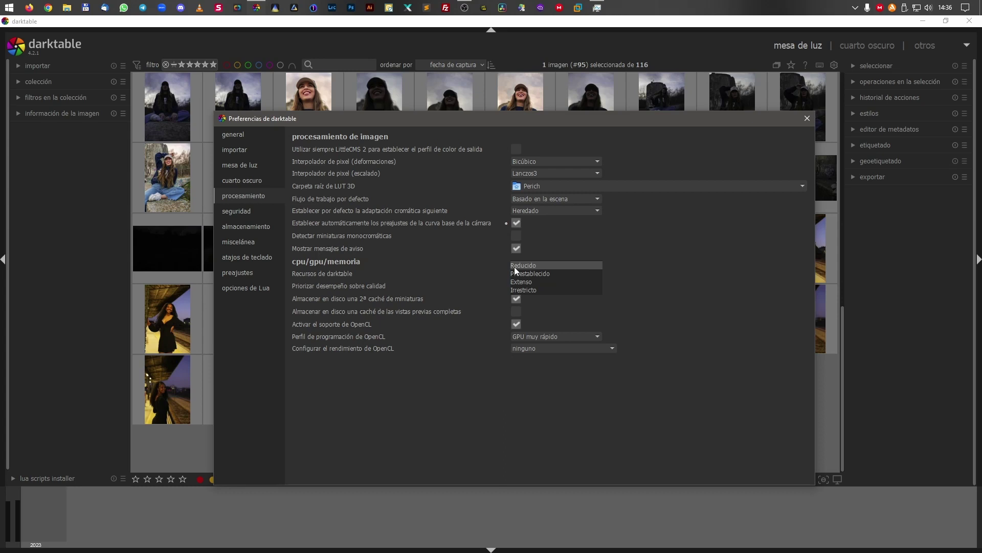
pyautogui.click(548, 273)
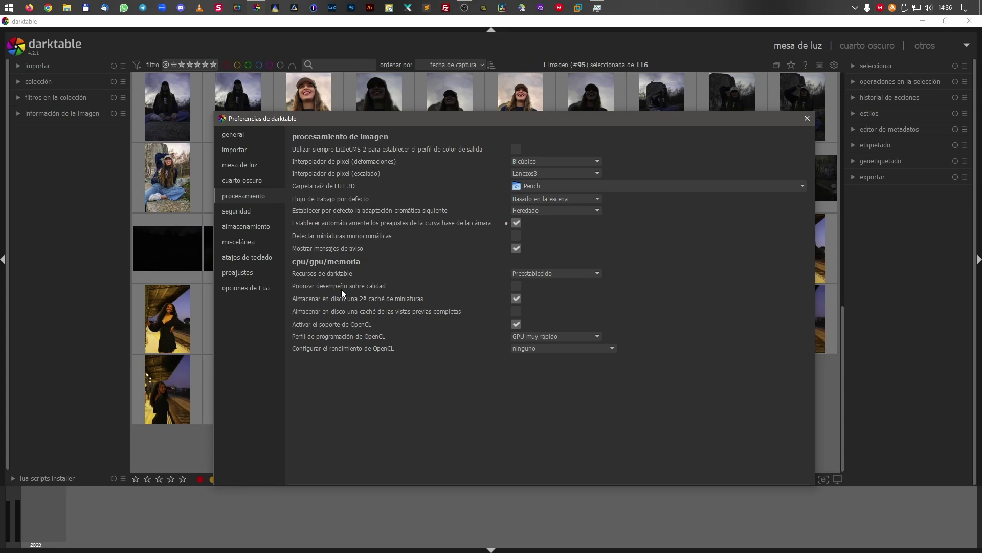
pyautogui.click(515, 284)
pyautogui.click(516, 286)
# - Examine the OpenCL scheduling profile and OpenCL performance tuning choices, keeping GPU muy rápido and ninguno
pyautogui.click(559, 338)
pyautogui.click(551, 330)
pyautogui.click(551, 336)
pyautogui.click(546, 330)
pyautogui.click(558, 338)
pyautogui.click(534, 353)
pyautogui.click(570, 333)
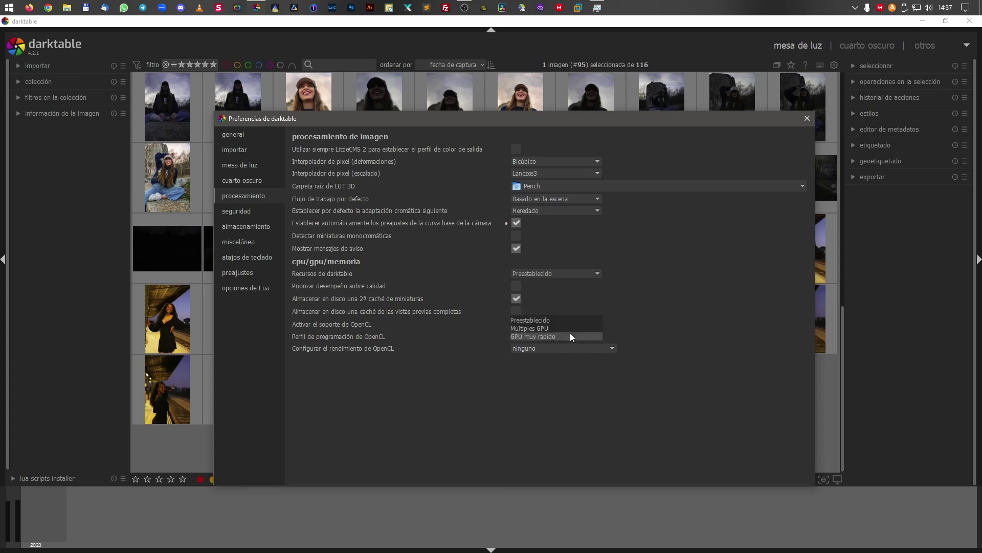
pyautogui.click(678, 314)
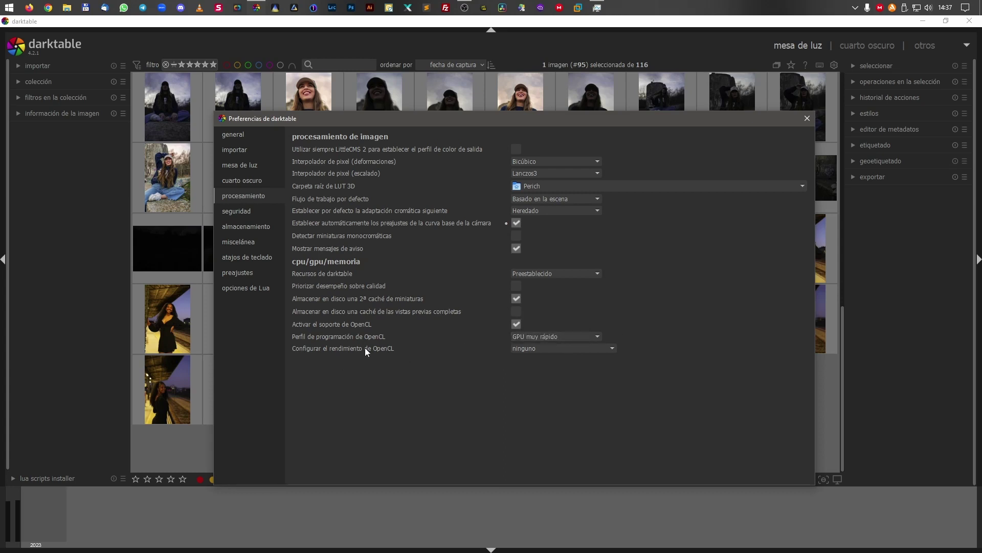
pyautogui.click(539, 352)
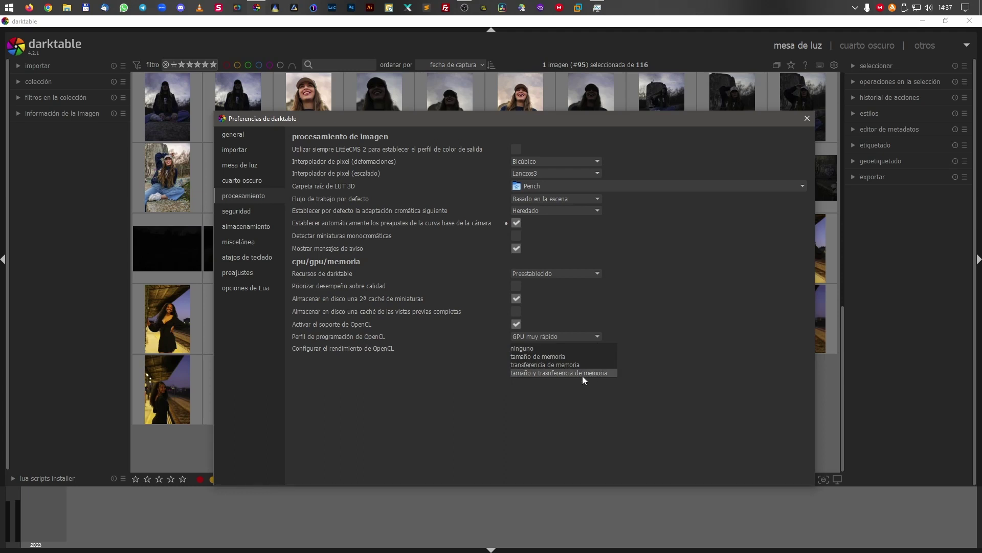
pyautogui.click(634, 370)
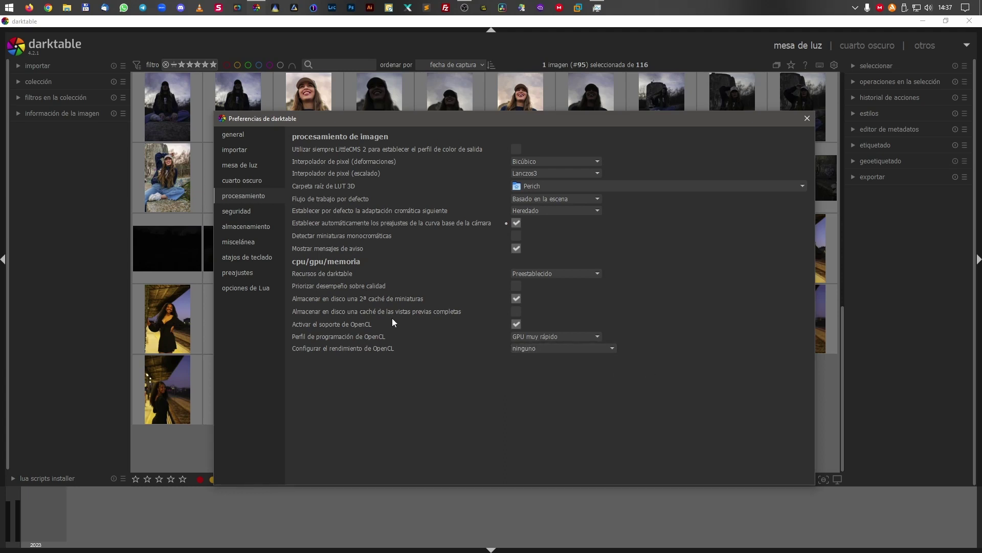
# - In the storage preferences, keep database snapshots at once a week and set the number of snapshots to keep to 2
pyautogui.click(250, 224)
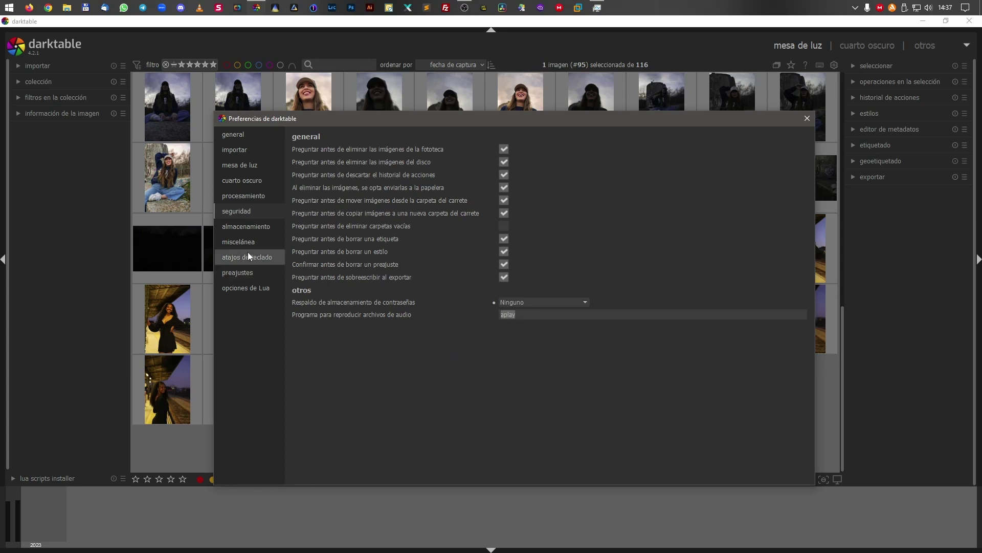
pyautogui.click(258, 226)
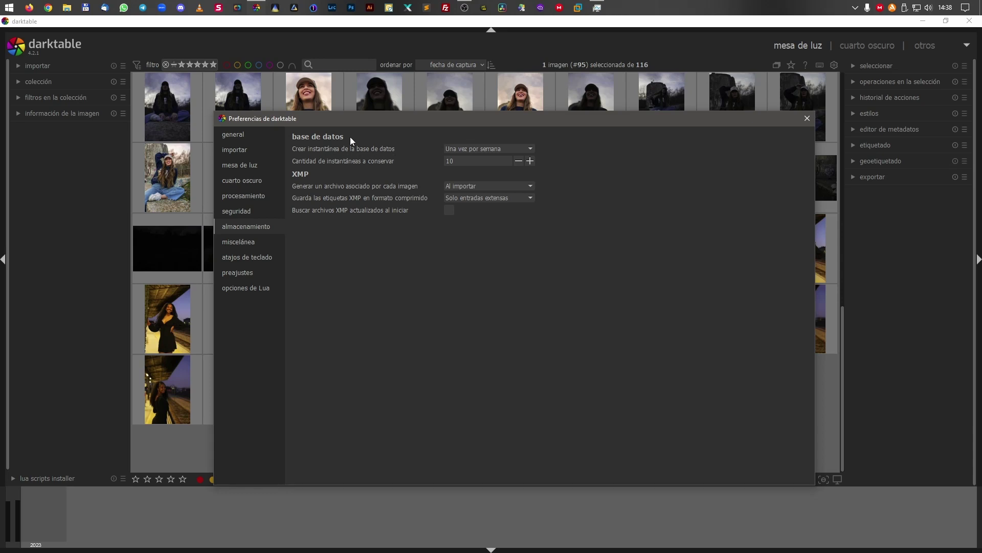
pyautogui.click(500, 147)
pyautogui.click(504, 147)
pyautogui.click(519, 161)
pyautogui.click(518, 161)
pyautogui.click(520, 161)
pyautogui.click(521, 160)
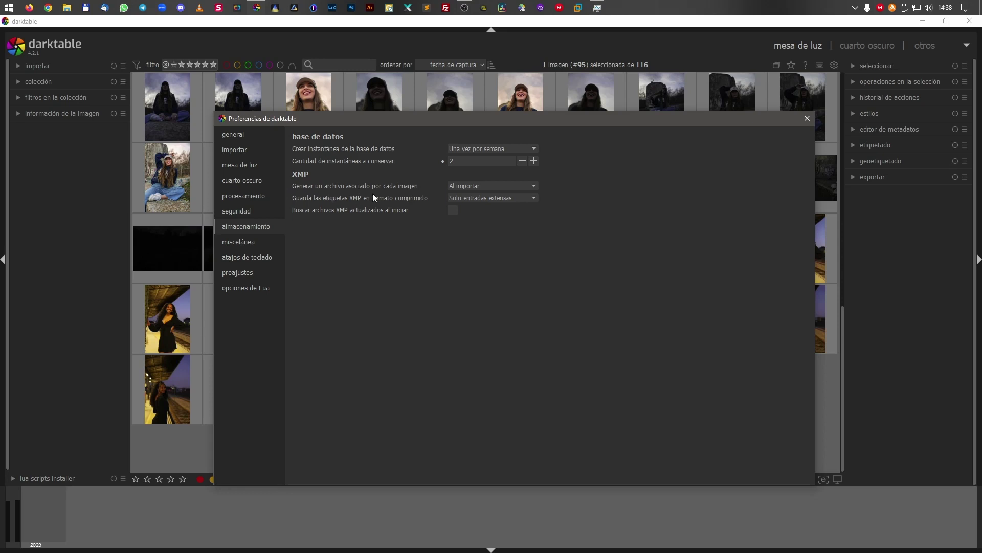
# - Set XMP sidecar file creation to Después de editar and keep XMP tag compression at Solo entradas extensas
pyautogui.click(468, 187)
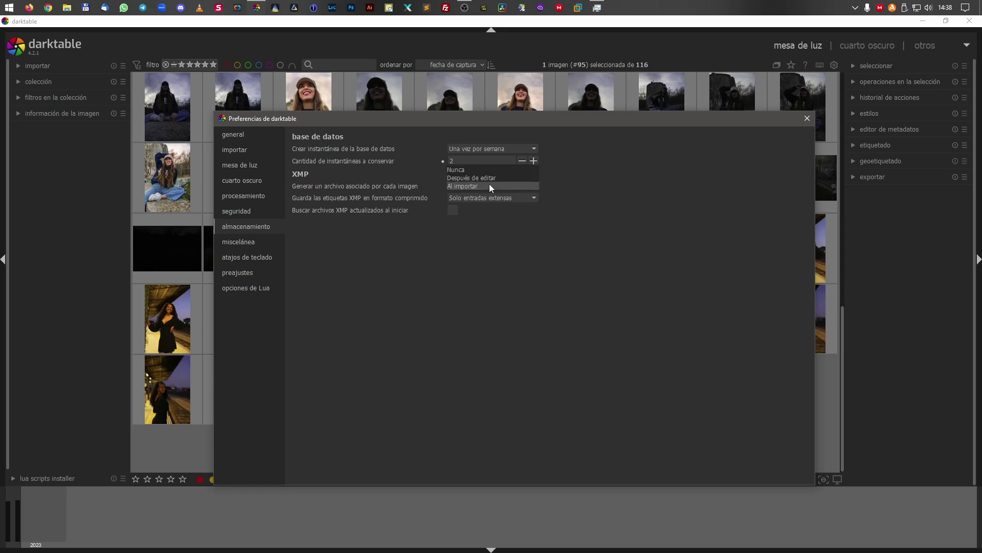
pyautogui.click(479, 178)
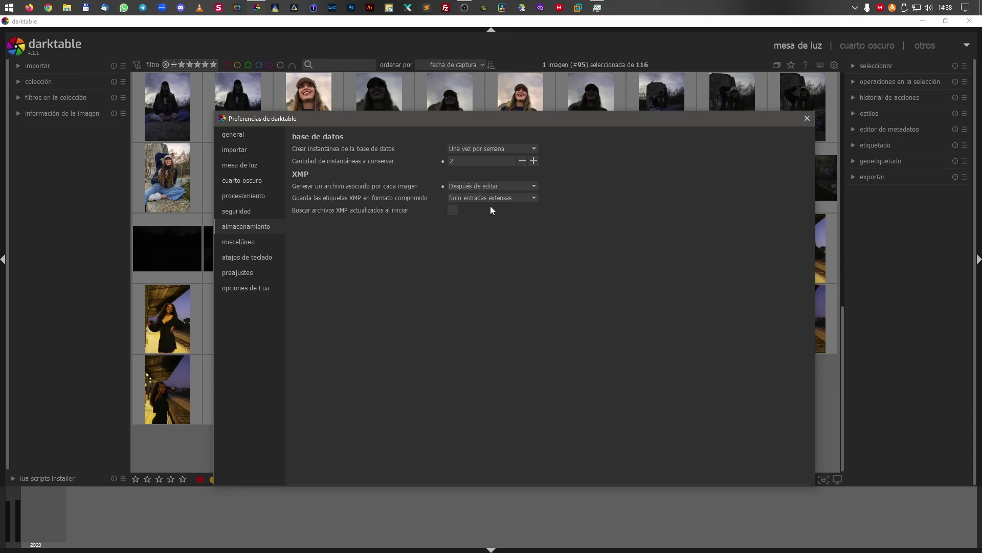
pyautogui.click(504, 198)
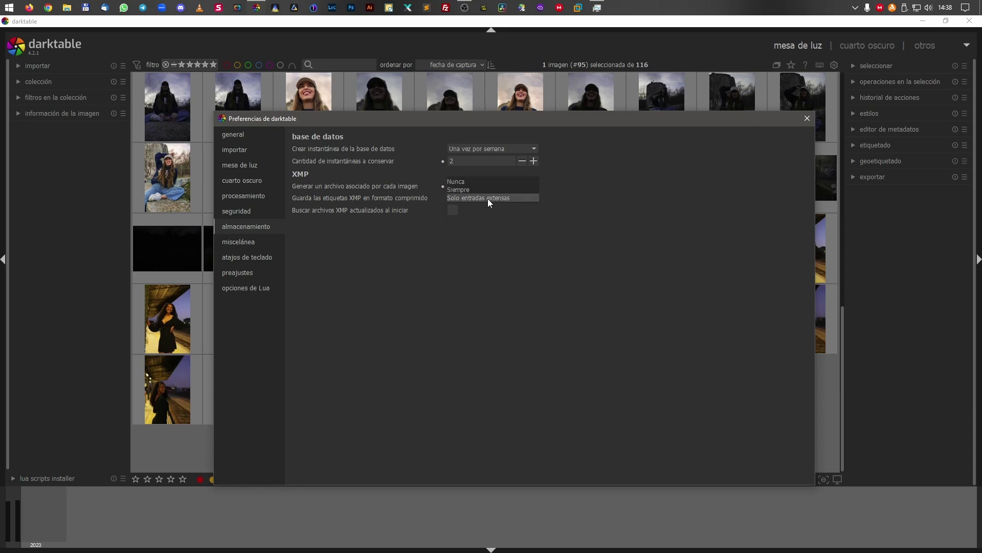
pyautogui.click(487, 198)
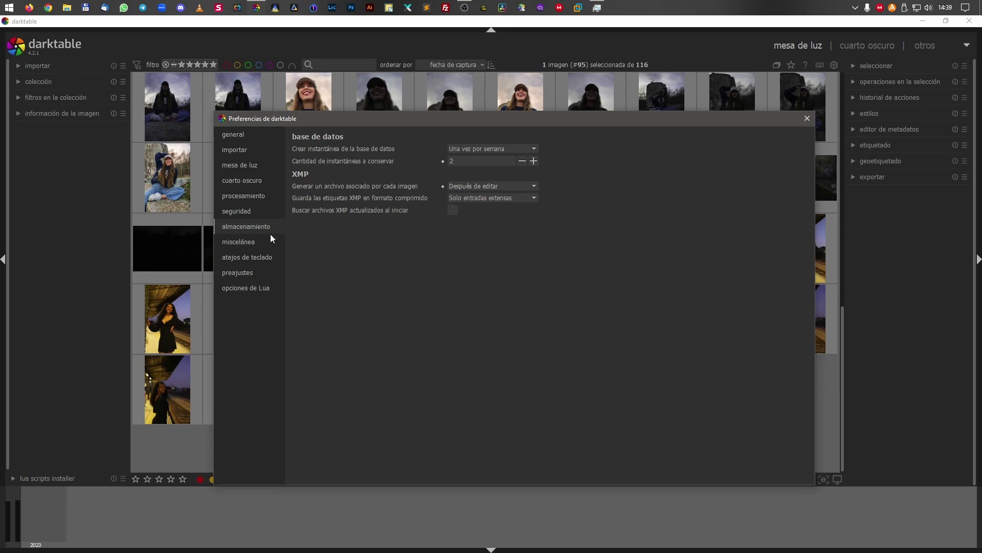
# - In the miscellaneous preferences, enable mouse-wheel scrolling of side panel modules and check the monitor profile method and module instance order choices
pyautogui.click(253, 244)
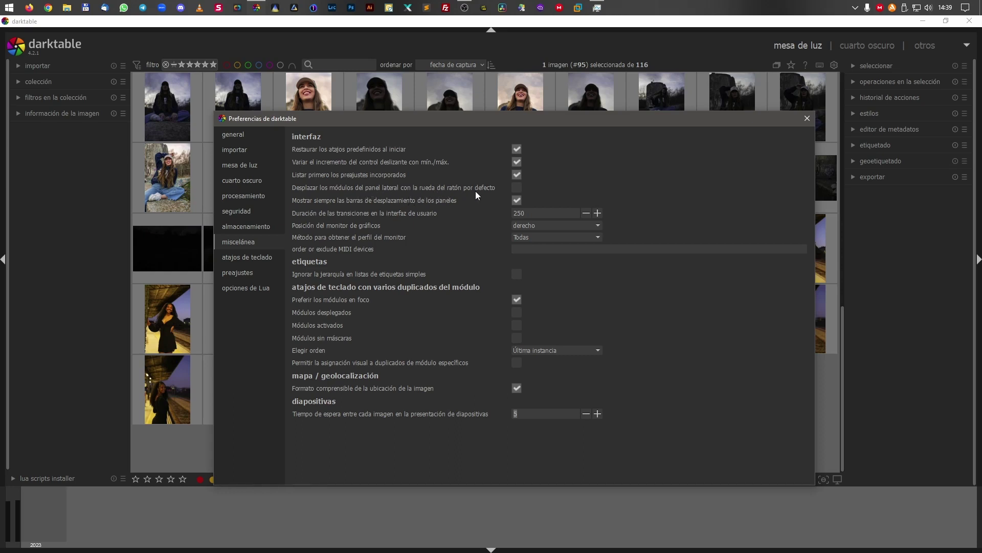
pyautogui.click(518, 188)
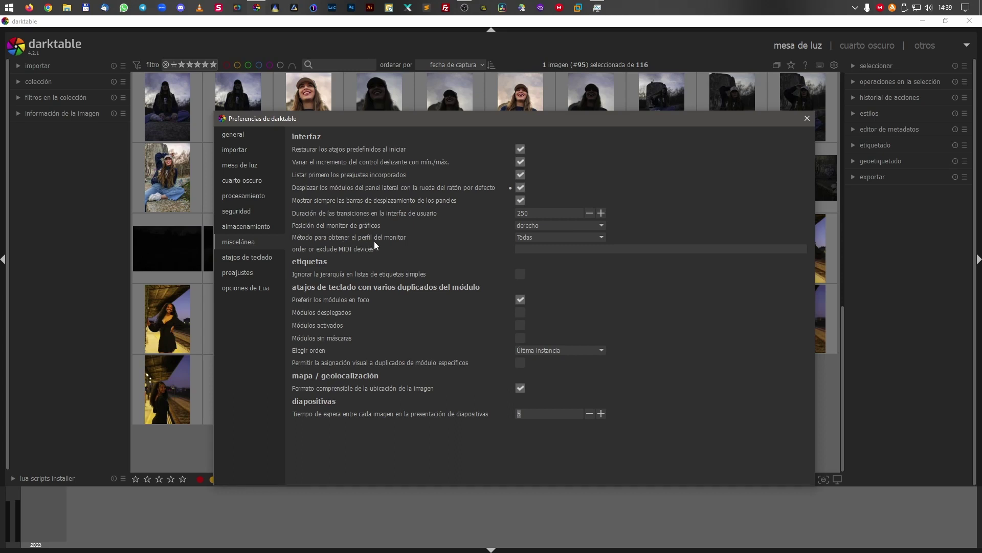
pyautogui.click(539, 239)
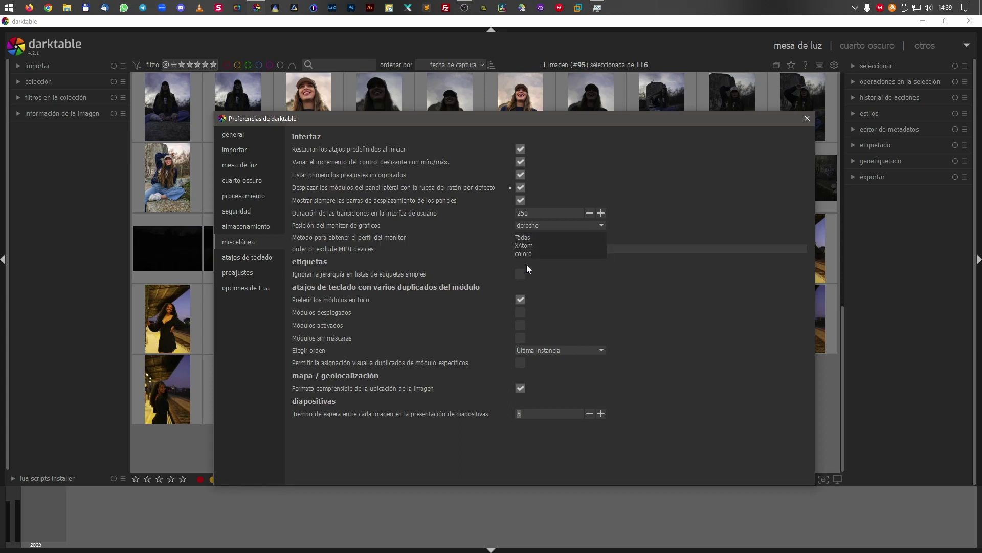
pyautogui.click(469, 240)
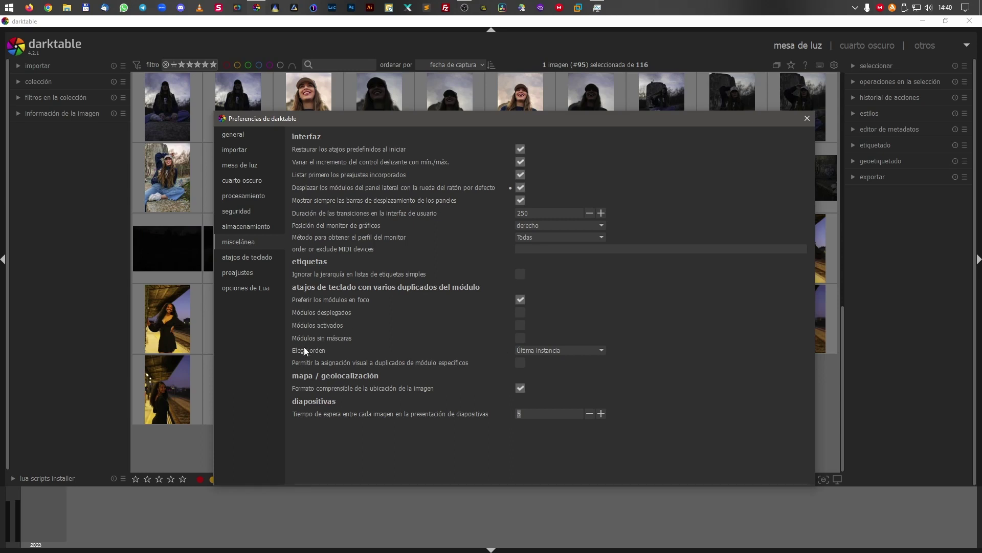
pyautogui.click(566, 351)
# - Examine the keyboard shortcuts assigned to individual general actions, including the selection view's information visibility options
pyautogui.click(262, 258)
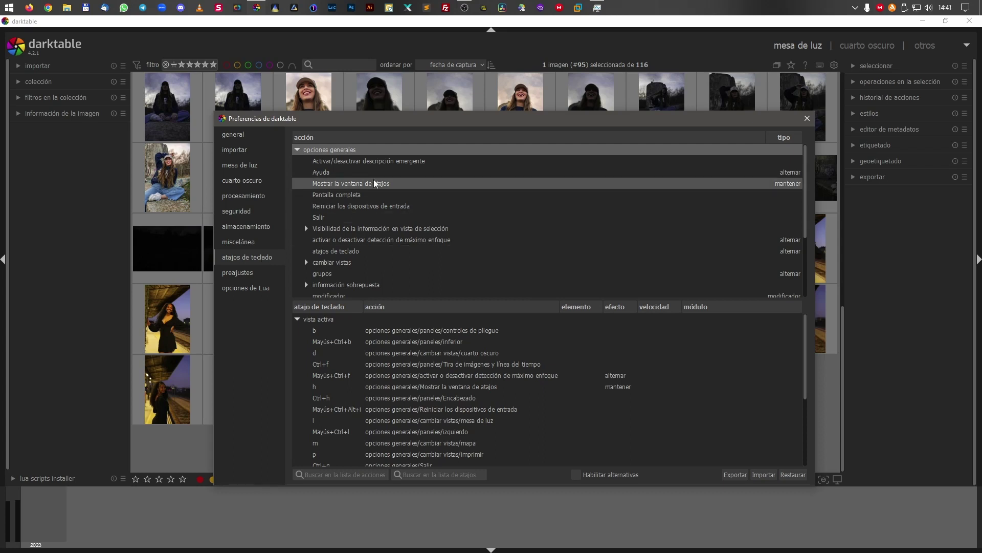
pyautogui.scroll(-5, 452, 404)
pyautogui.scroll(5, 389, 369)
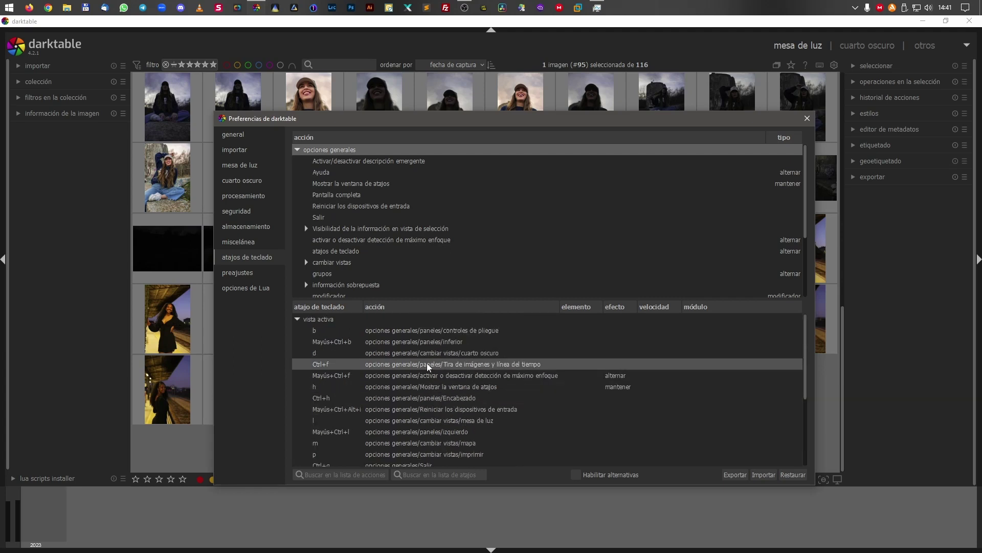
pyautogui.click(430, 162)
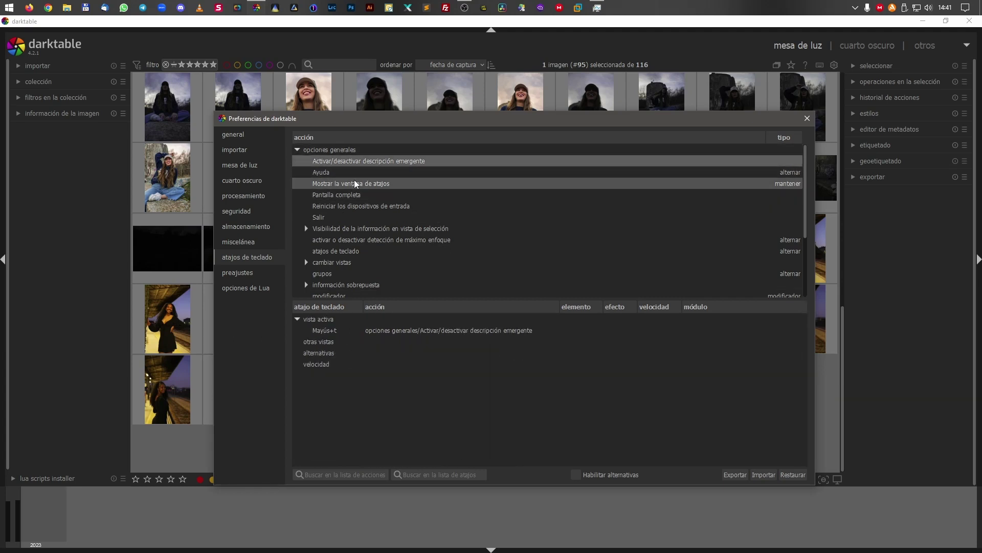
pyautogui.click(353, 184)
pyautogui.click(341, 195)
pyautogui.click(331, 207)
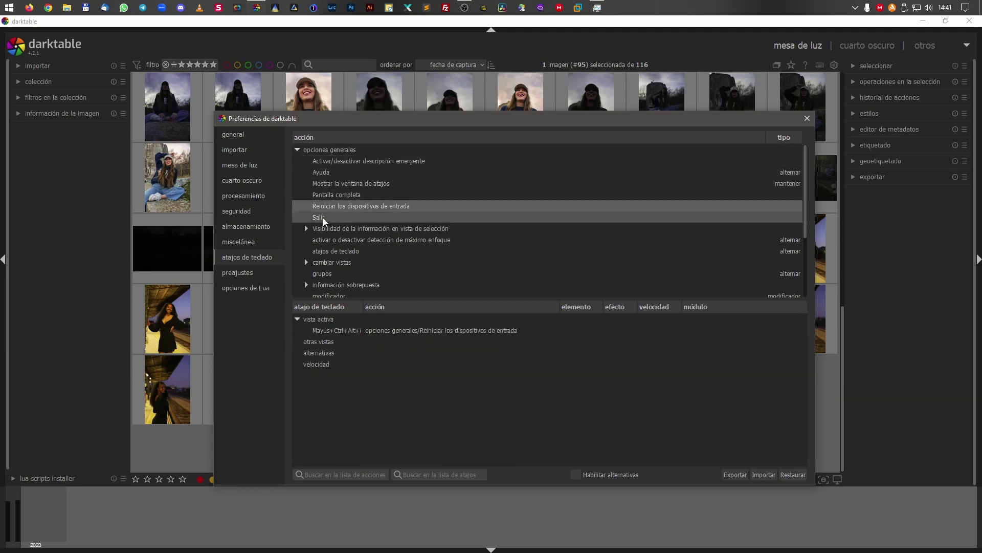
pyautogui.click(335, 217)
pyautogui.doubleClick(343, 228)
pyautogui.click(342, 251)
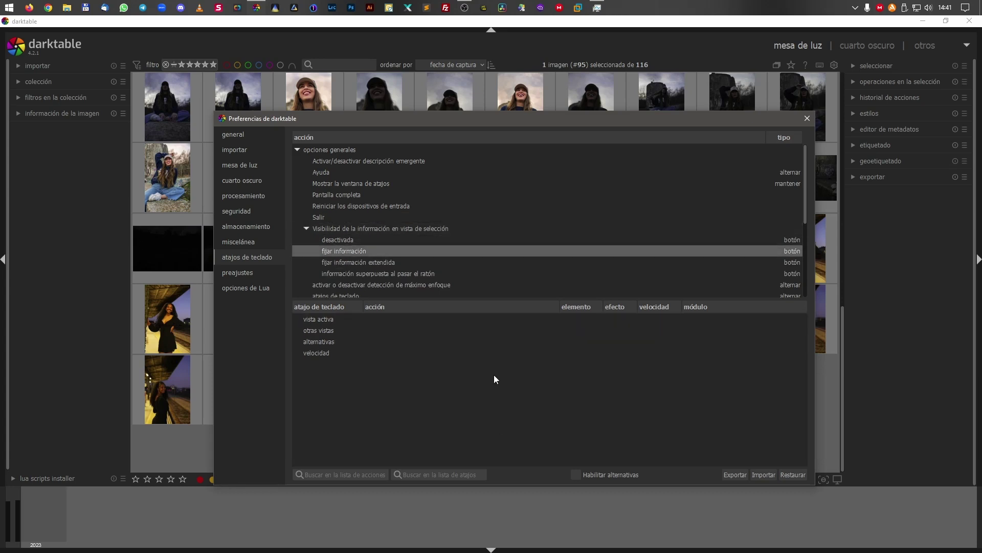
pyautogui.click(383, 261)
pyautogui.click(367, 183)
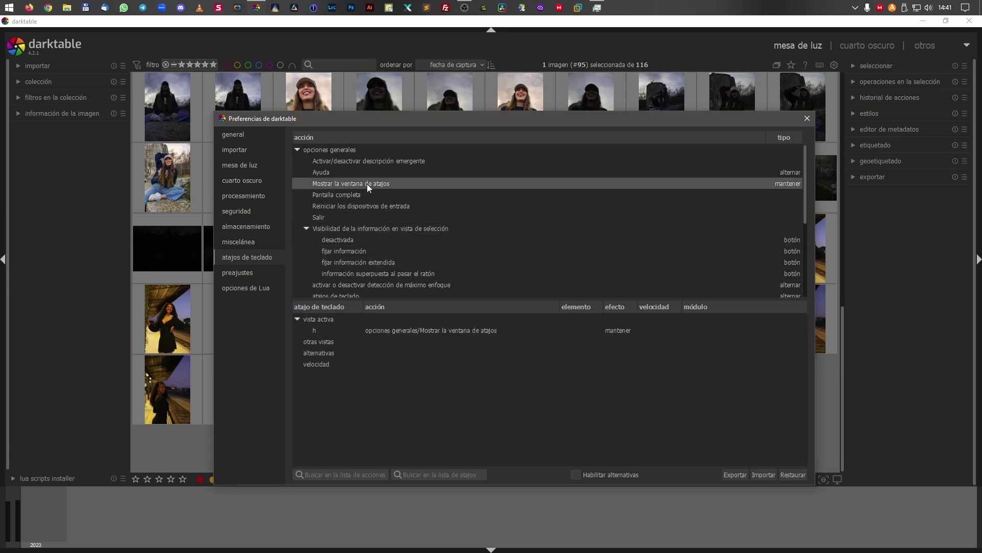
pyautogui.click(380, 160)
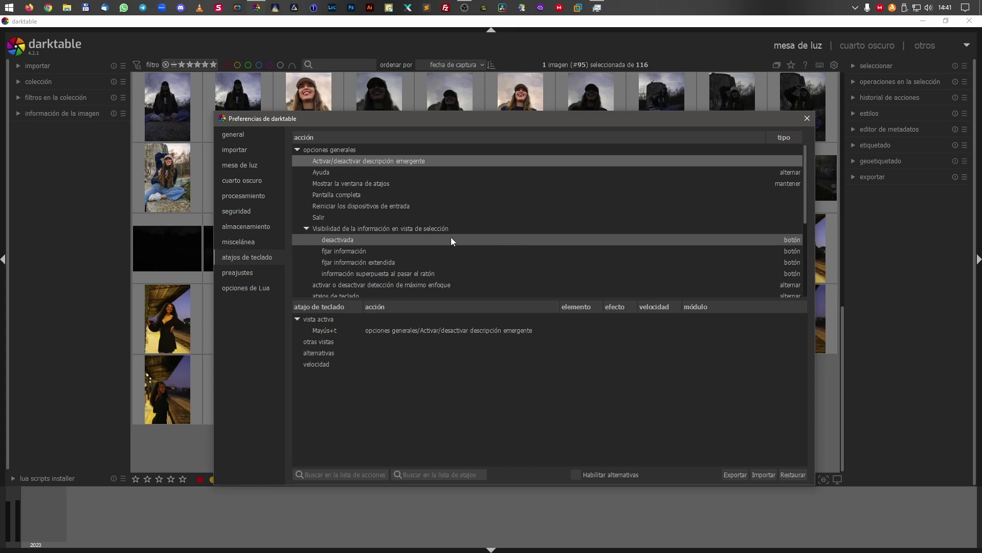
# - Look through the complete list of keyboard shortcuts for the general options group
pyautogui.click(327, 150)
pyautogui.scroll(-3, 608, 404)
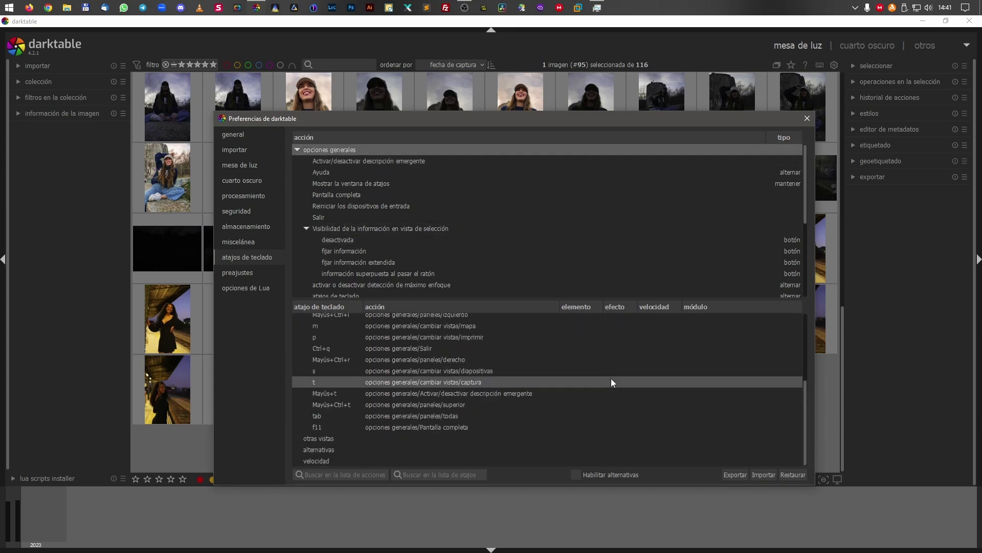
pyautogui.scroll(4, 364, 341)
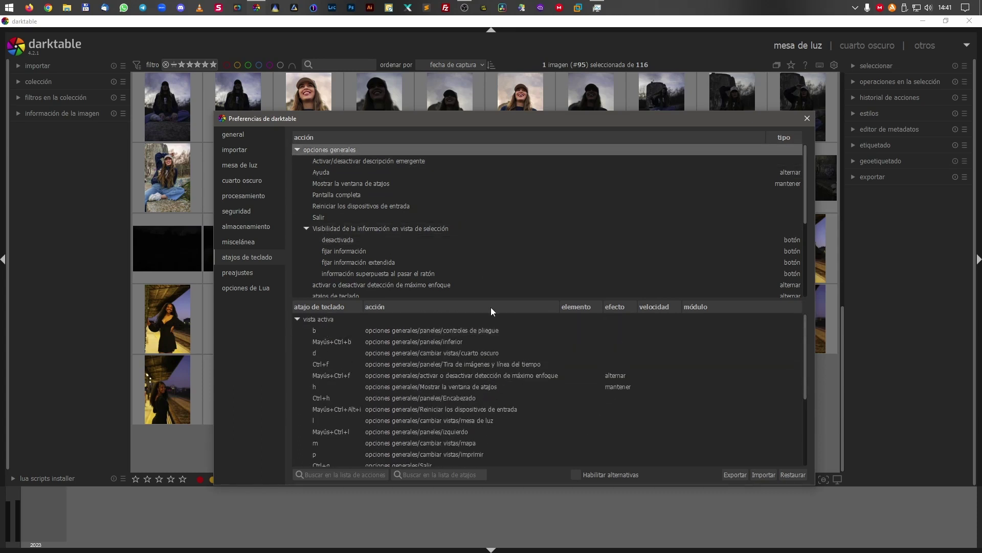
pyautogui.scroll(-3, 573, 399)
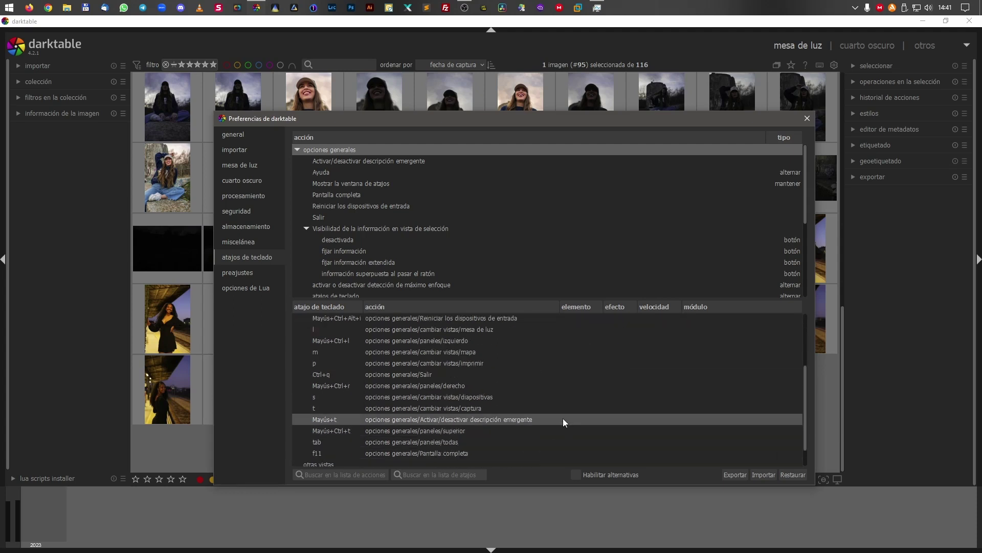
pyautogui.scroll(3, 575, 404)
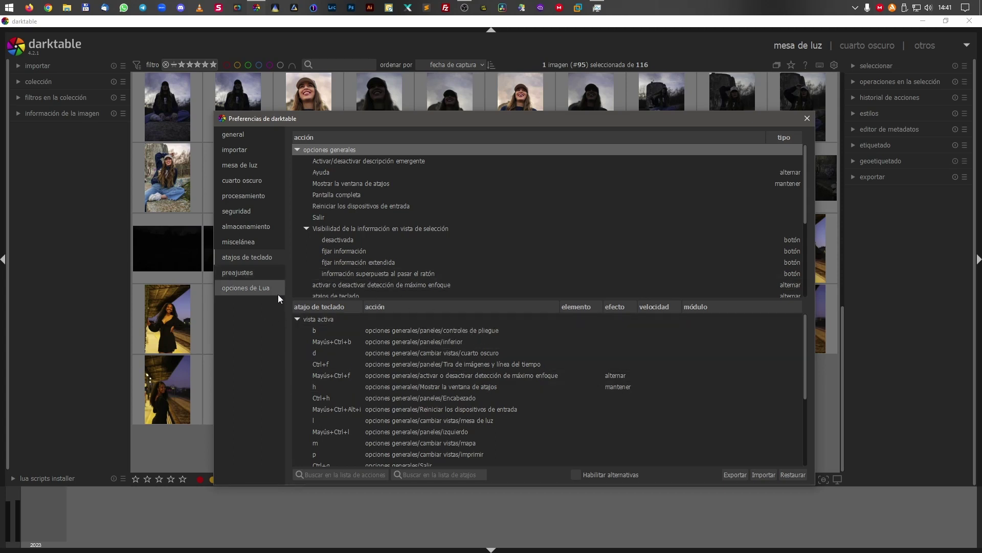
# - Examine the presets preferences, viewing the color balance module's presets and the list of modules
pyautogui.click(254, 277)
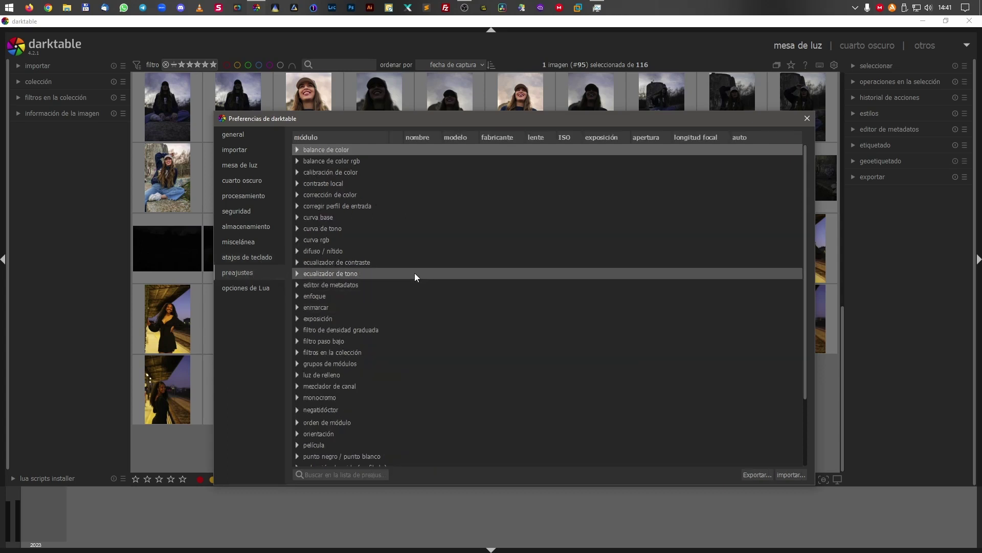
pyautogui.click(298, 150)
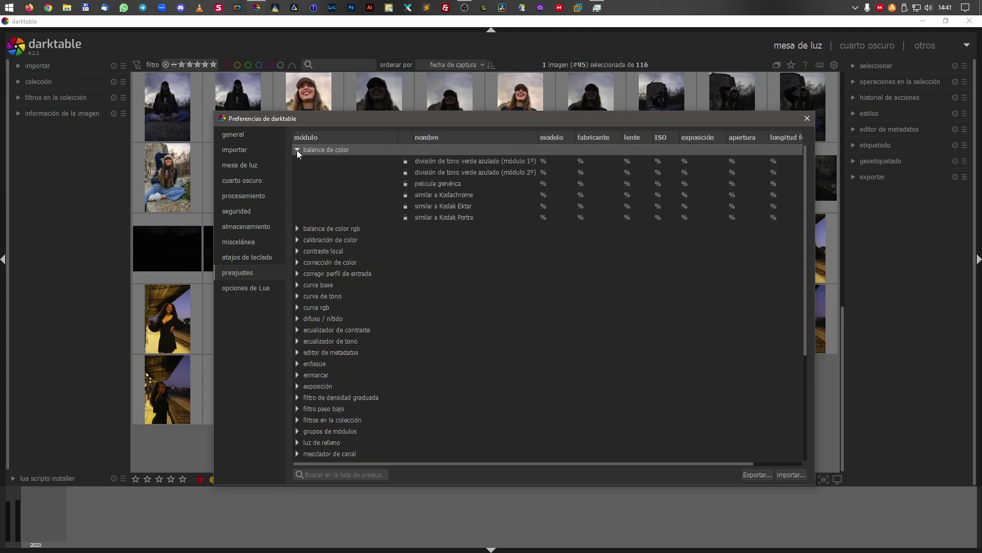
pyautogui.scroll(-3, 337, 287)
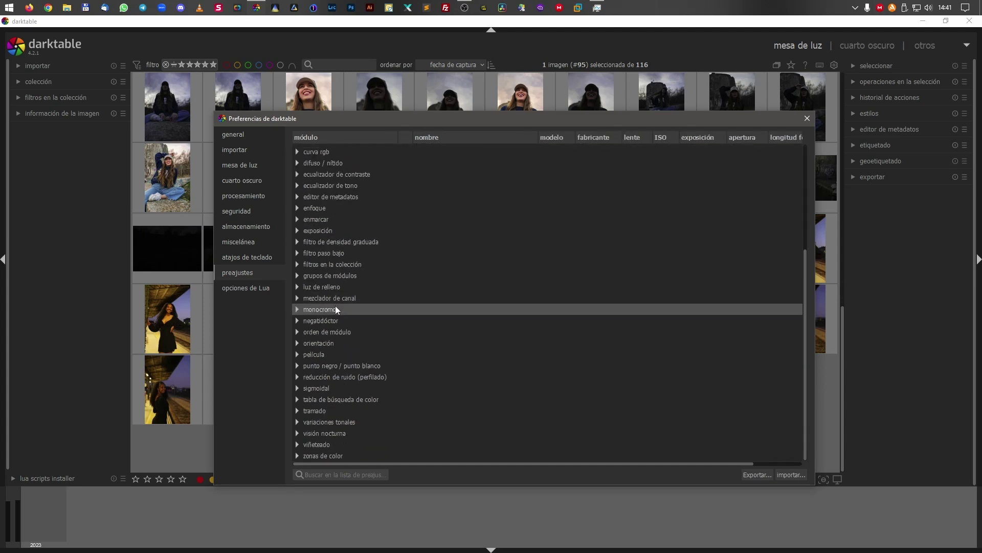
pyautogui.scroll(3, 336, 306)
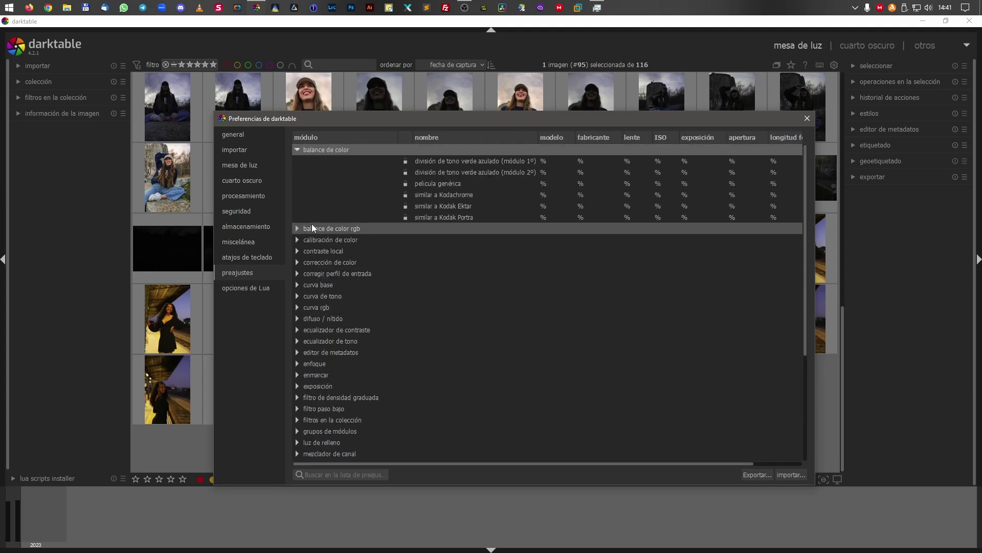
pyautogui.click(298, 148)
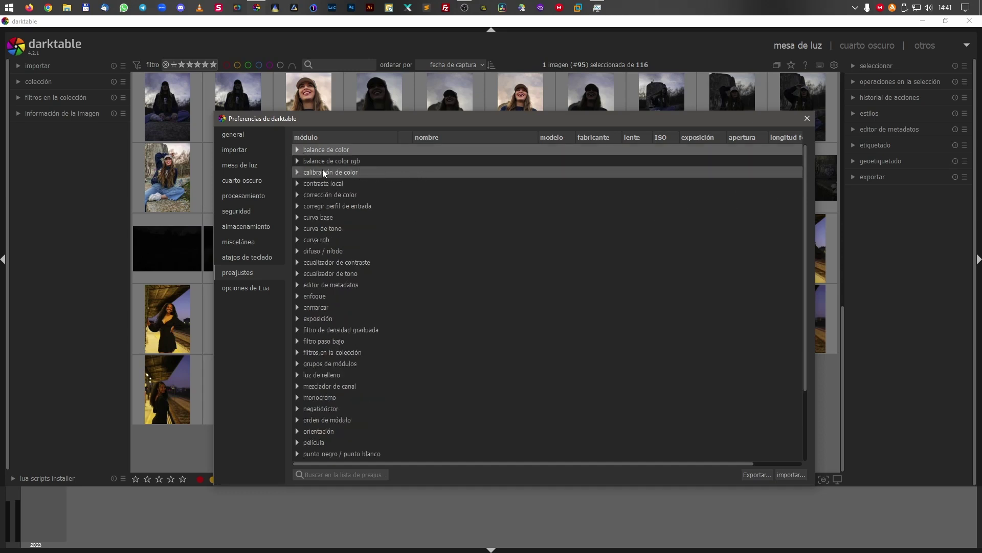
# - View the presets of the tramado and variaciones tonales modules, collapsing each group again
pyautogui.scroll(-5, 375, 344)
pyautogui.click(299, 410)
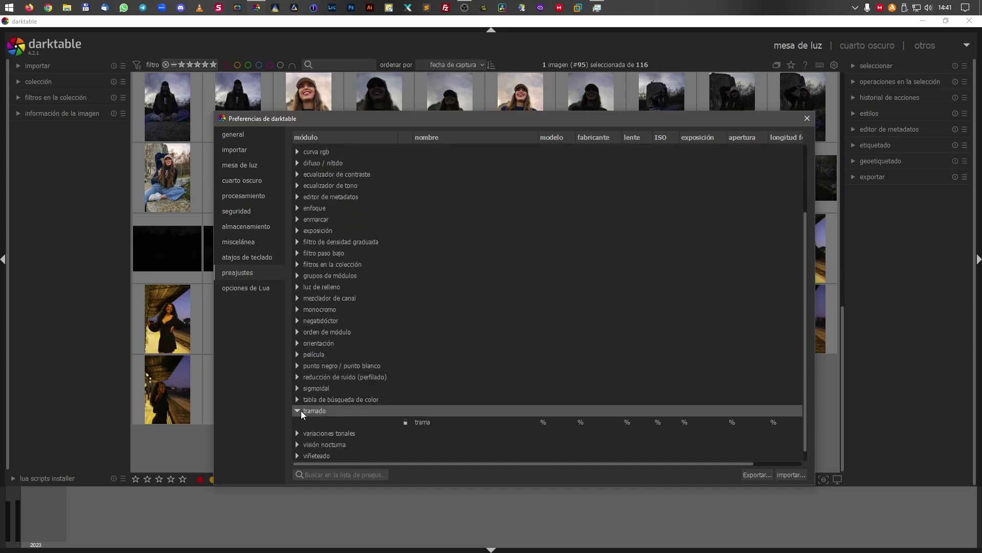
pyautogui.click(298, 411)
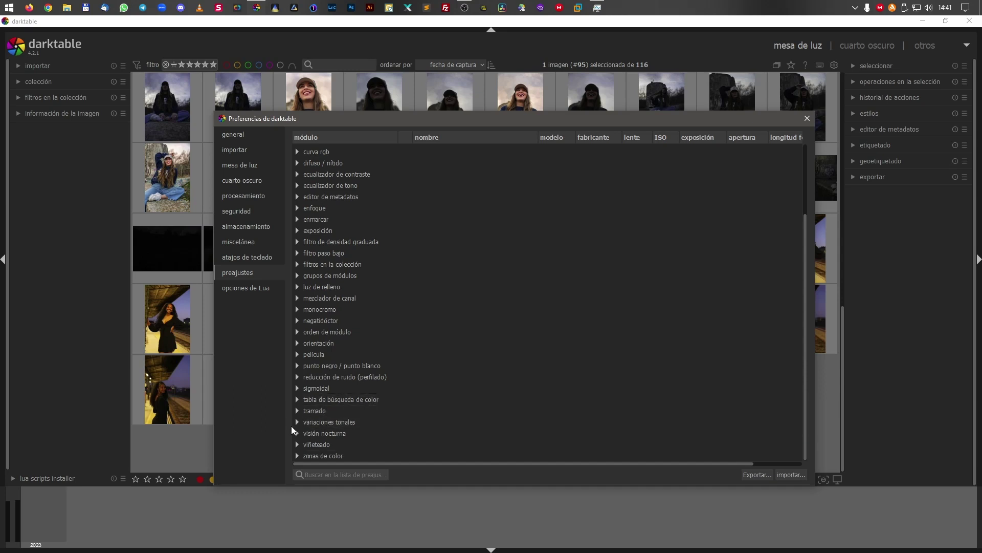
pyautogui.click(296, 422)
pyautogui.scroll(-2, 388, 388)
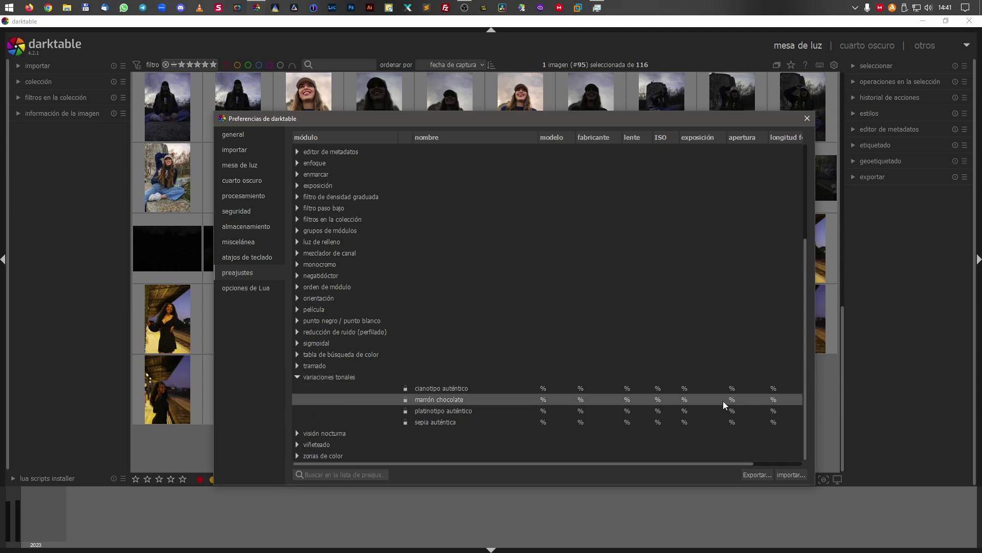
pyautogui.click(297, 377)
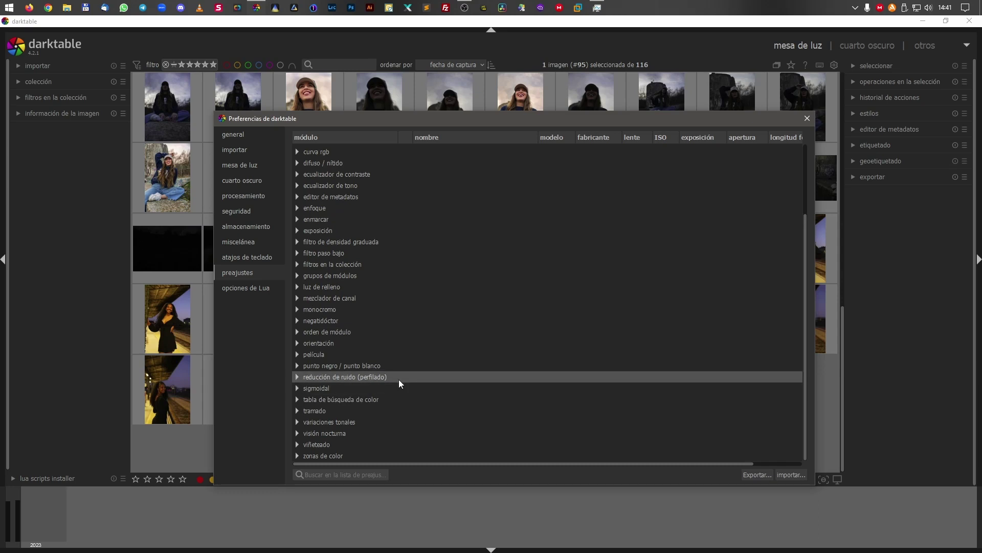
# - Check the Lua options section and return to the general preferences
pyautogui.click(241, 289)
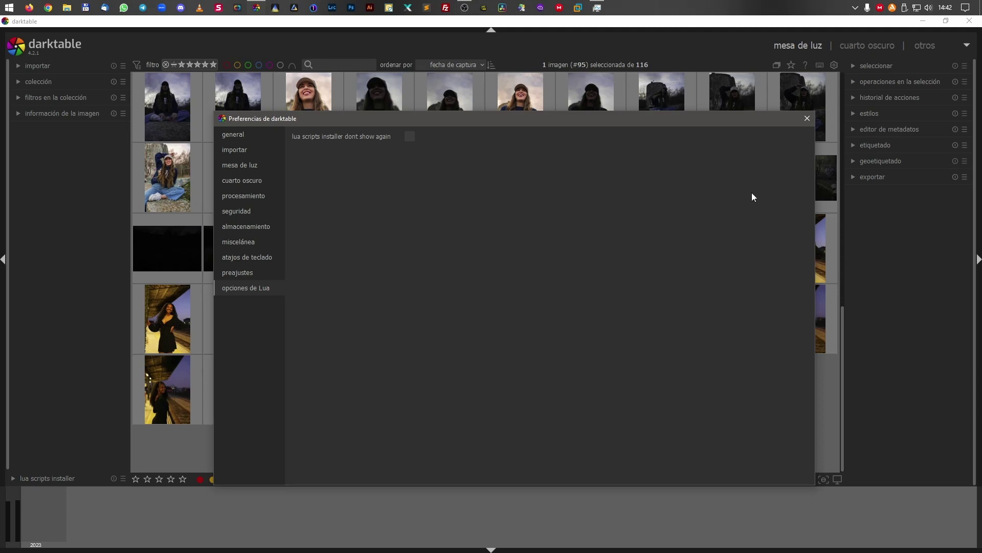
pyautogui.click(280, 137)
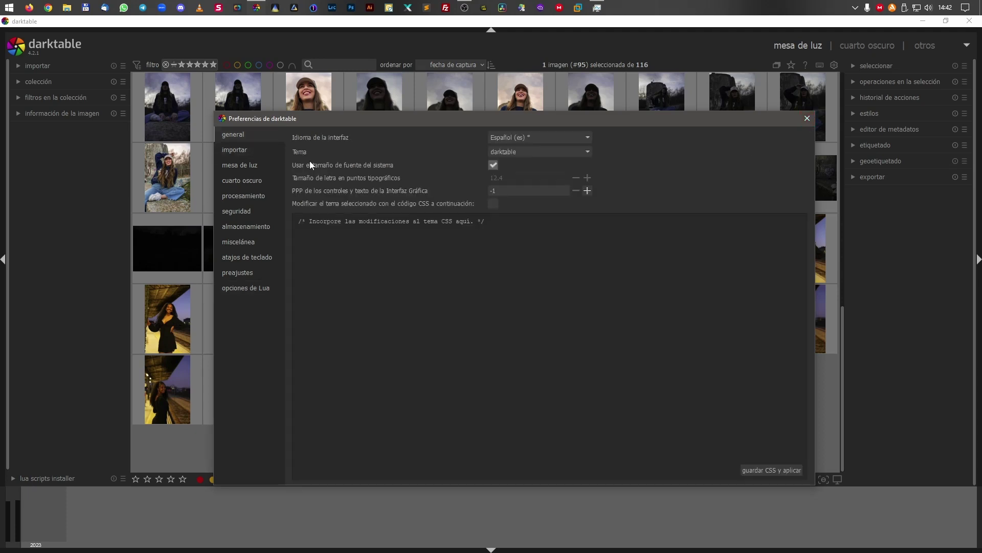